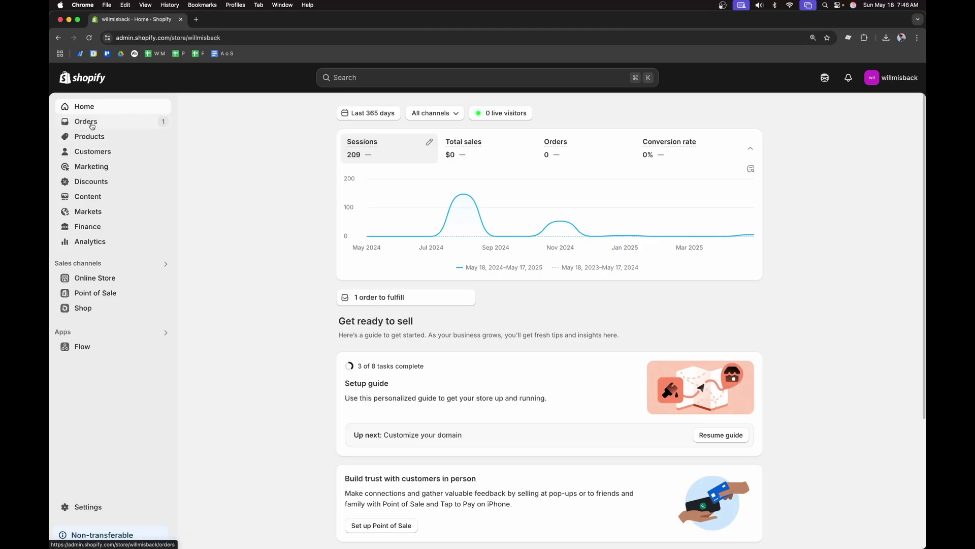
Open the Customers list and toggle the Add filter segment query editor.
left_click(94, 153)
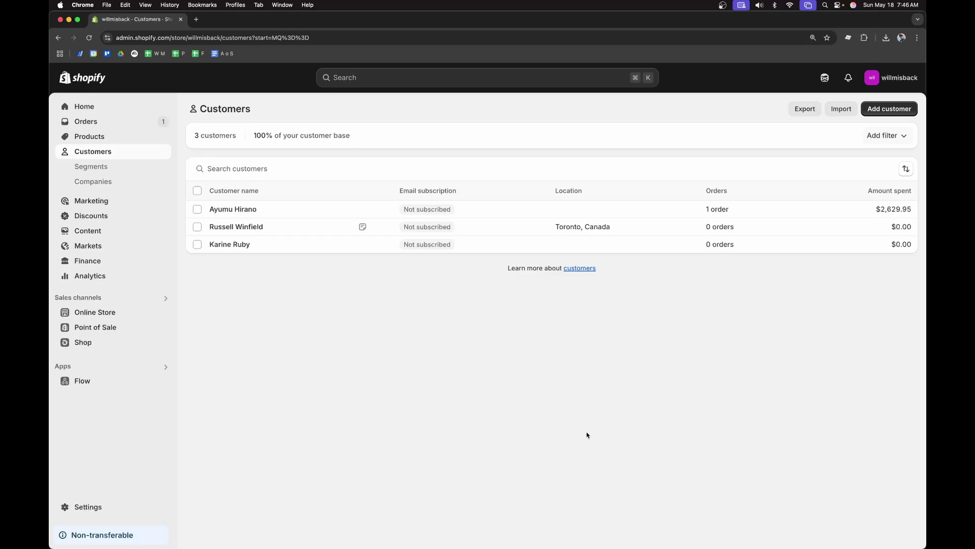
left_click(886, 135)
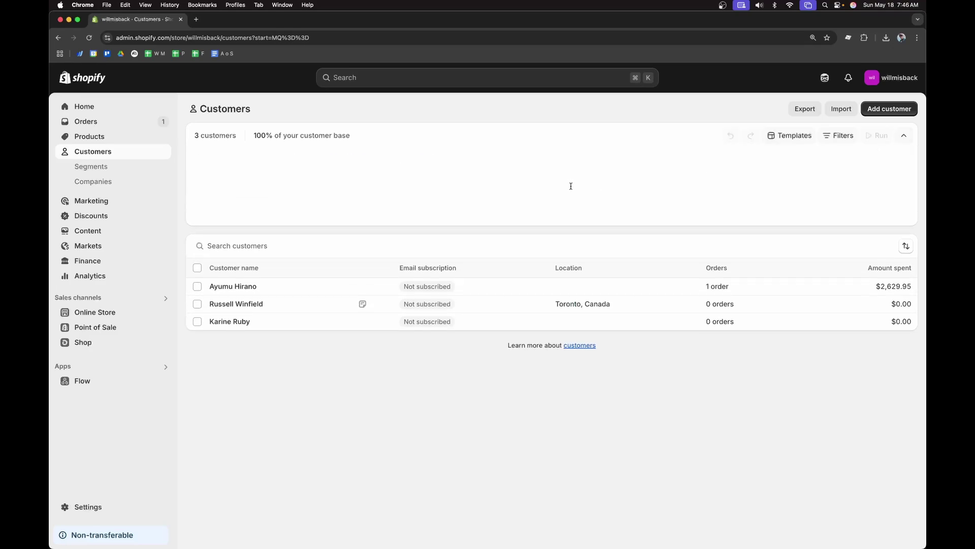
left_click(606, 444)
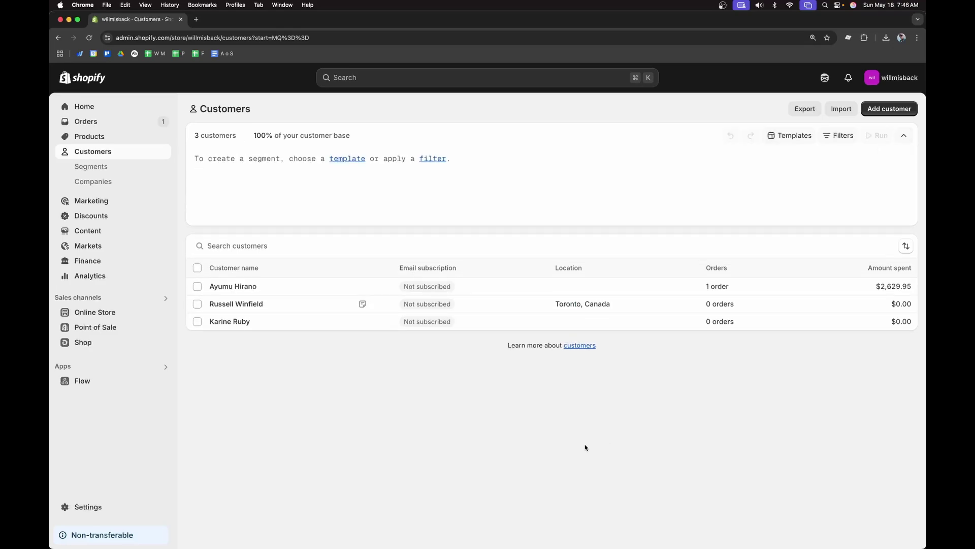
left_click(905, 135)
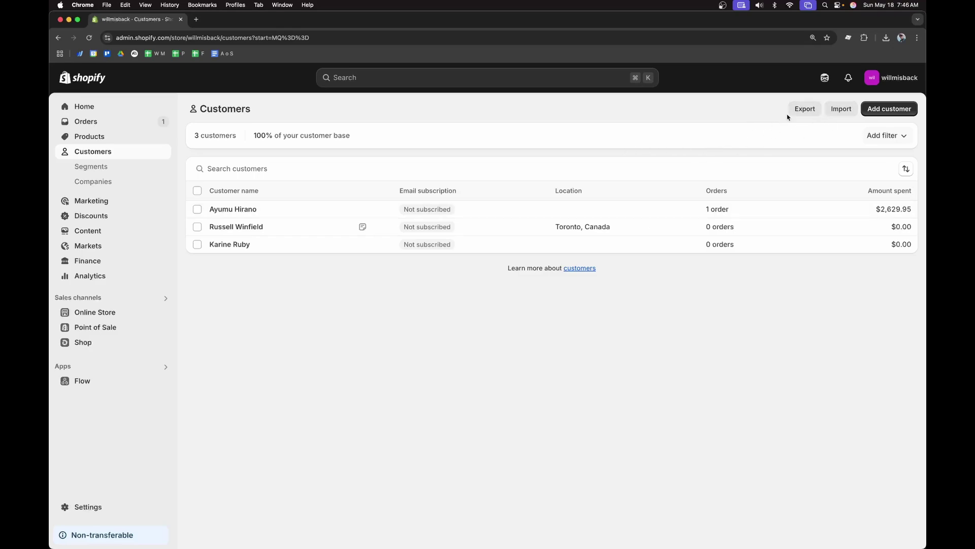
Start the query with the condition number_of_orders >= 1.
left_click(886, 135)
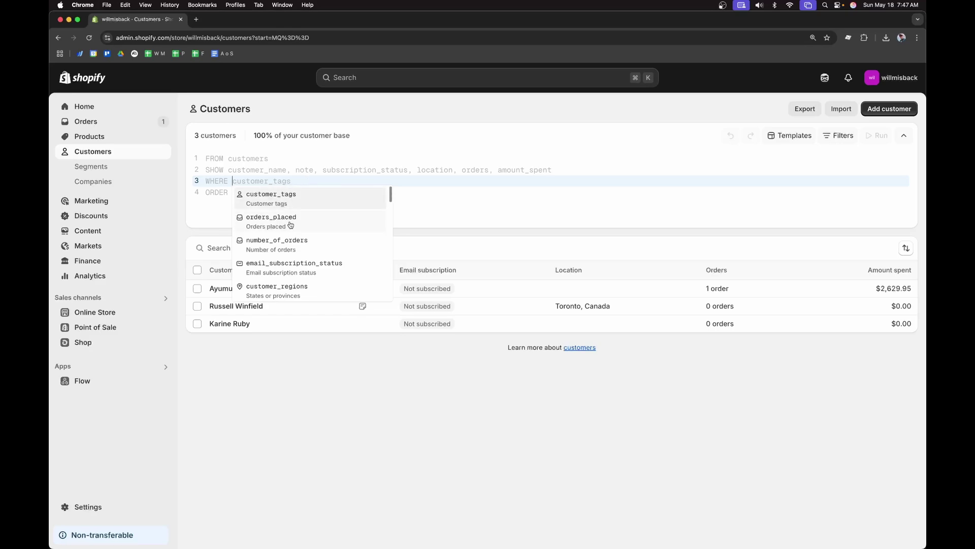
left_click(293, 241)
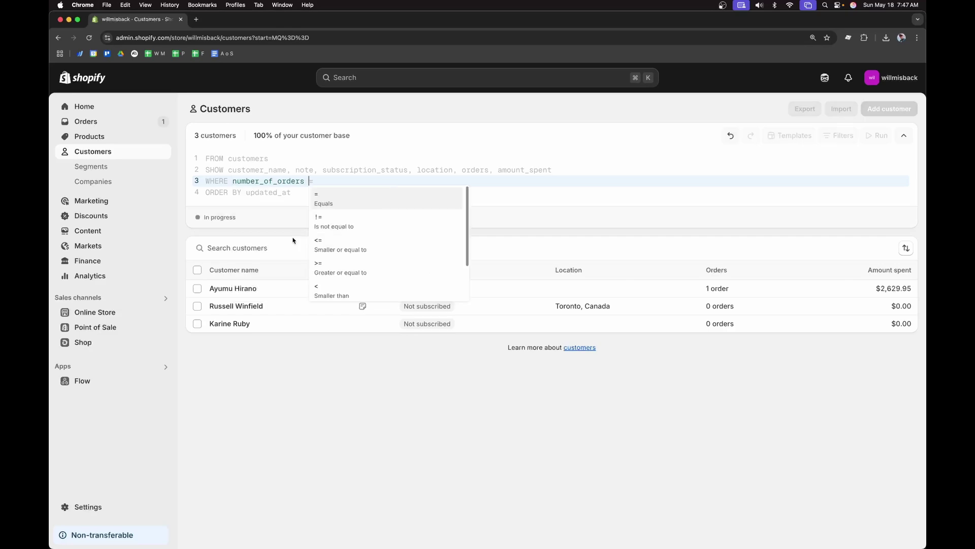
left_click(348, 271)
type("1")
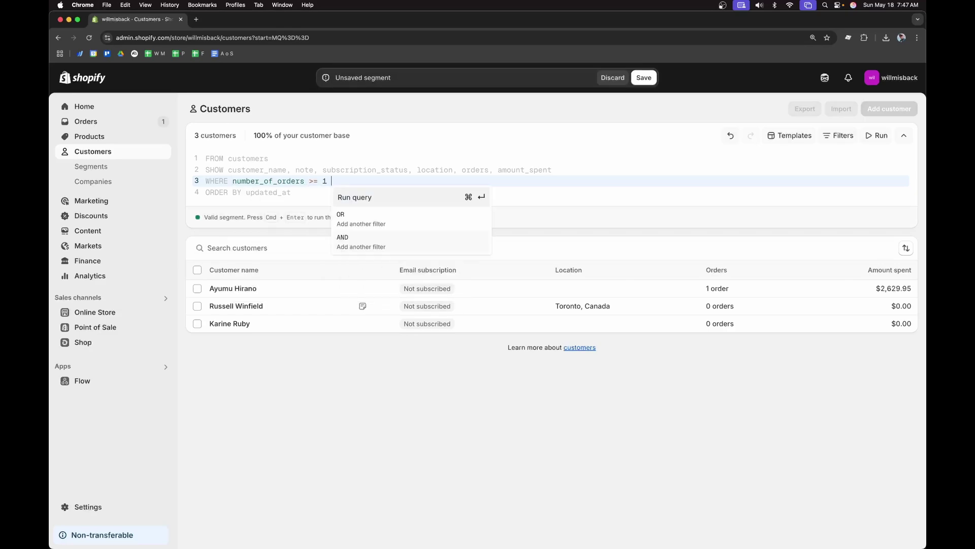
Add AND orders_placed MATCHES (amount >= 20.00) to the query.
left_click(401, 239)
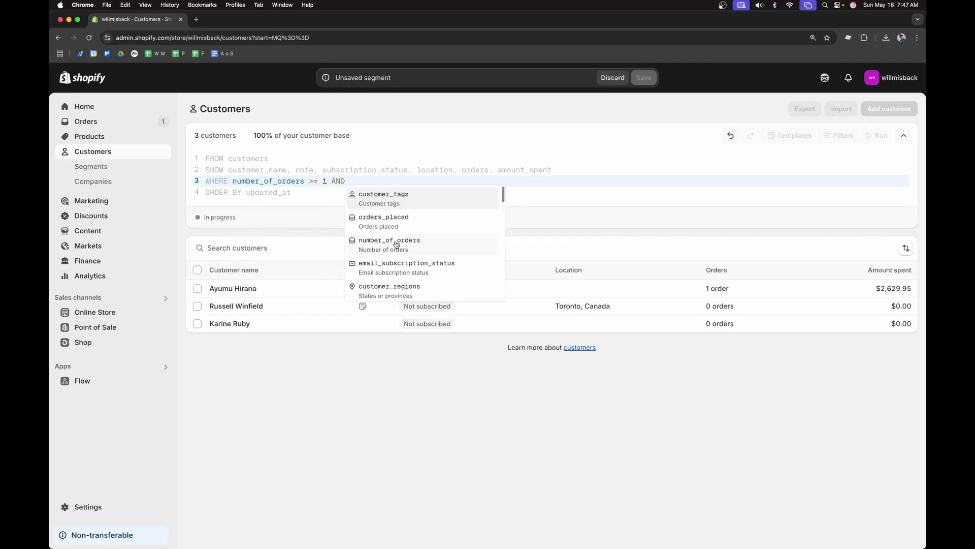
scroll(399, 206, "down", 1)
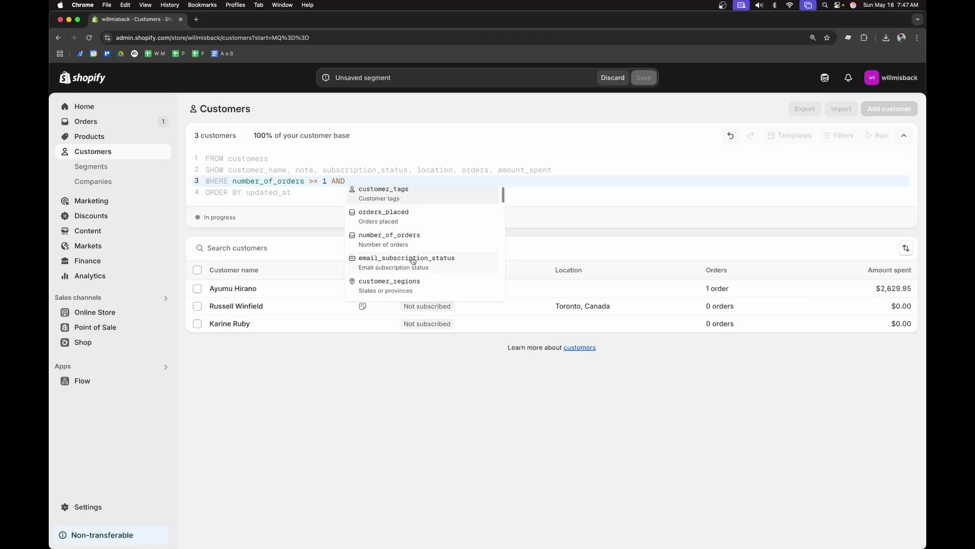
scroll(412, 260, "up", 1)
left_click(414, 217)
left_click(441, 208)
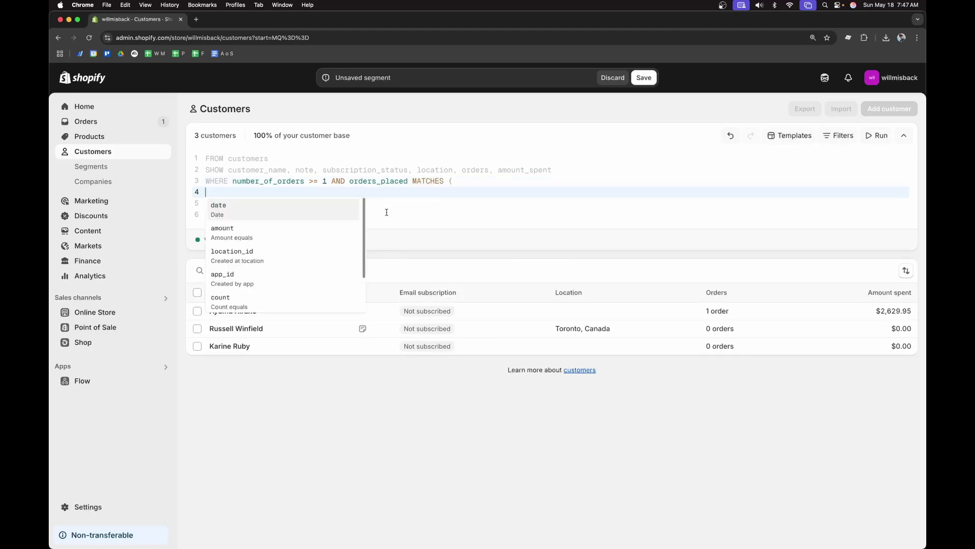
scroll(257, 259, "down", 2)
scroll(256, 259, "up", 2)
left_click(261, 243)
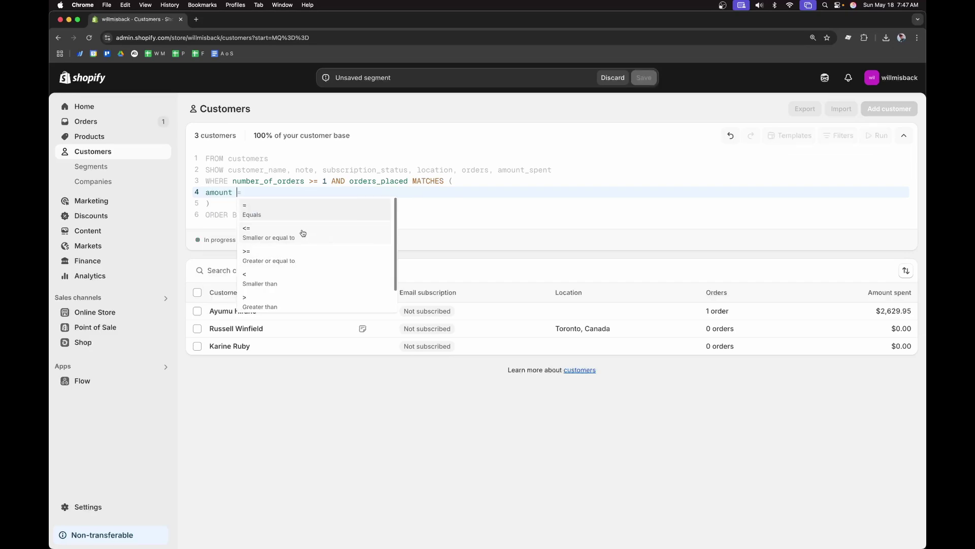
left_click(282, 260)
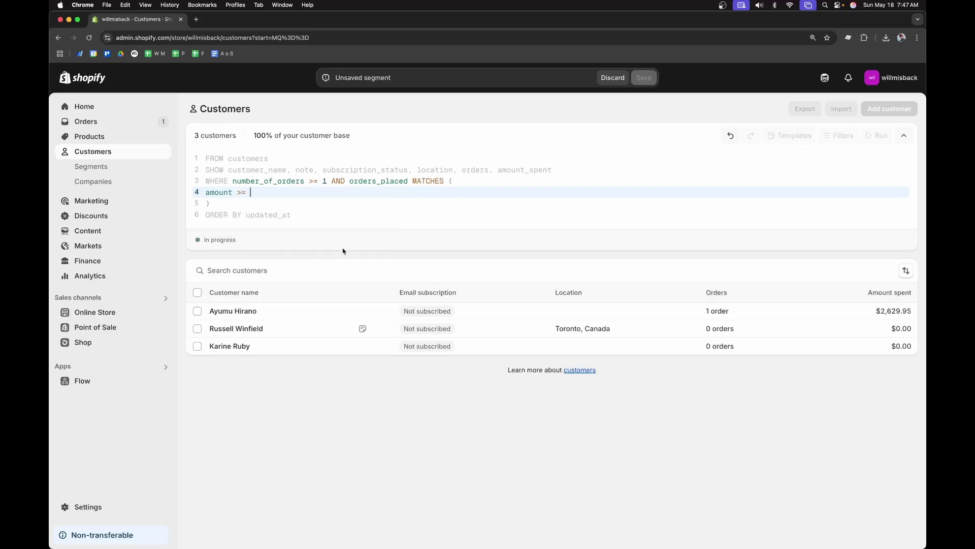
type("20.00")
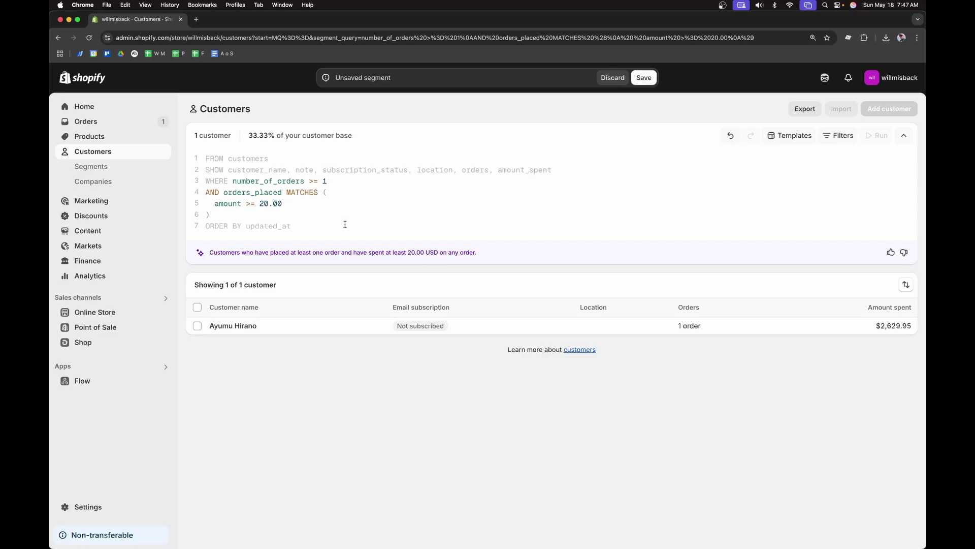
Highlight the query's order conditions, ending with both conditions selected.
left_click_drag(225, 218, 225, 191)
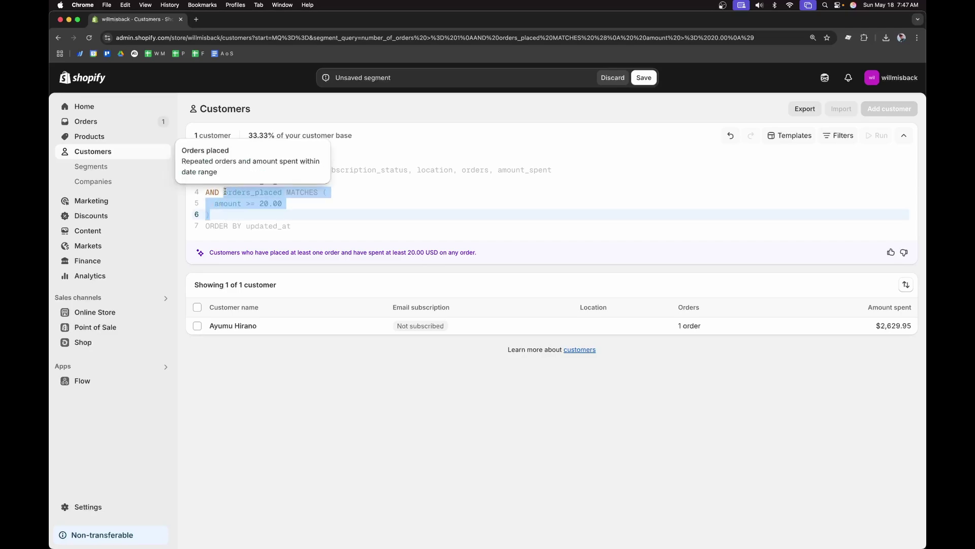
left_click(306, 355)
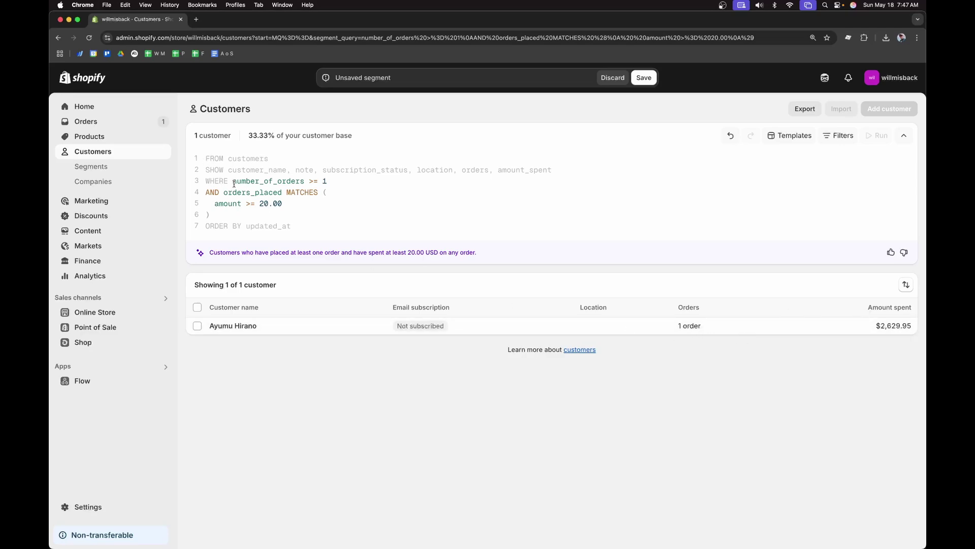
left_click_drag(234, 183, 366, 182)
left_click(365, 183)
left_click_drag(238, 216, 232, 180)
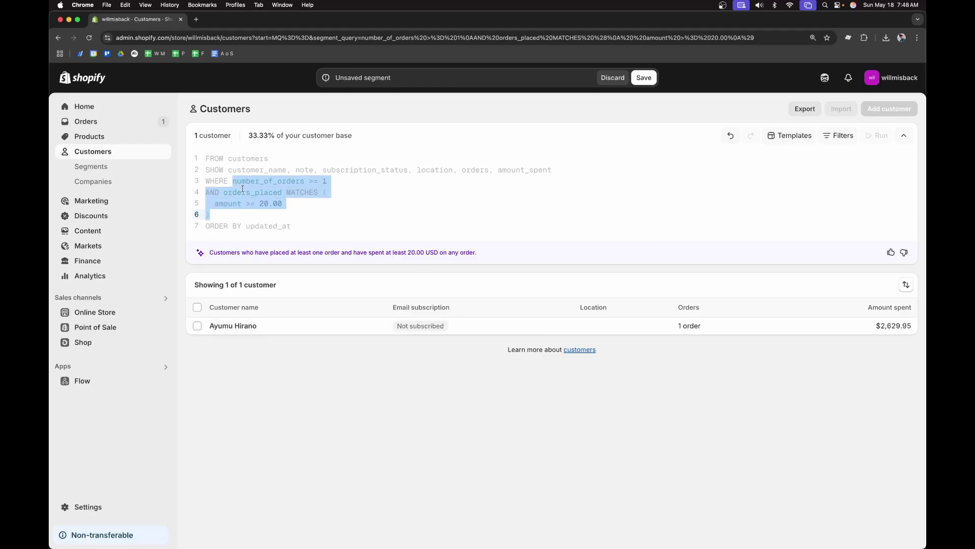
Replace the old conditions with a products_purchased MATCHES condition.
key("BackSpace")
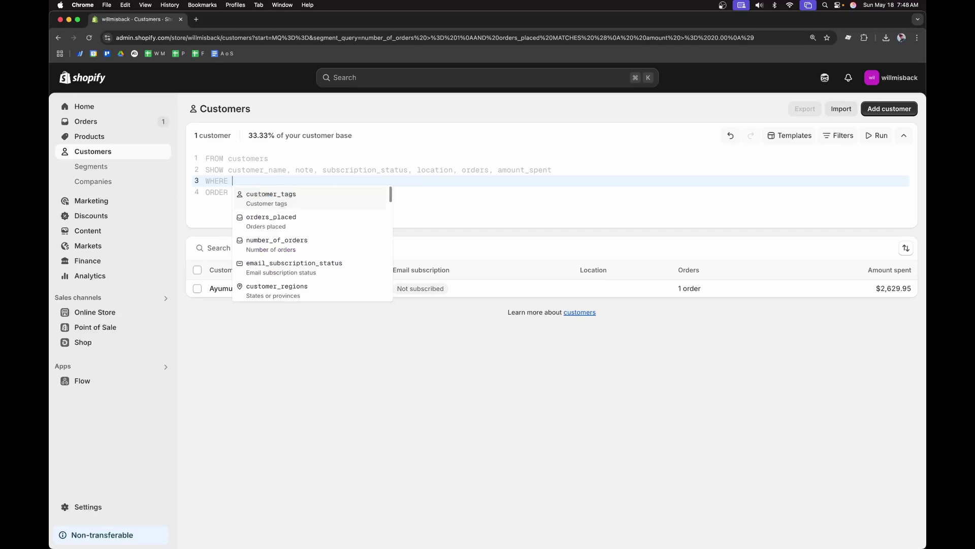
scroll(311, 264, "down", 3)
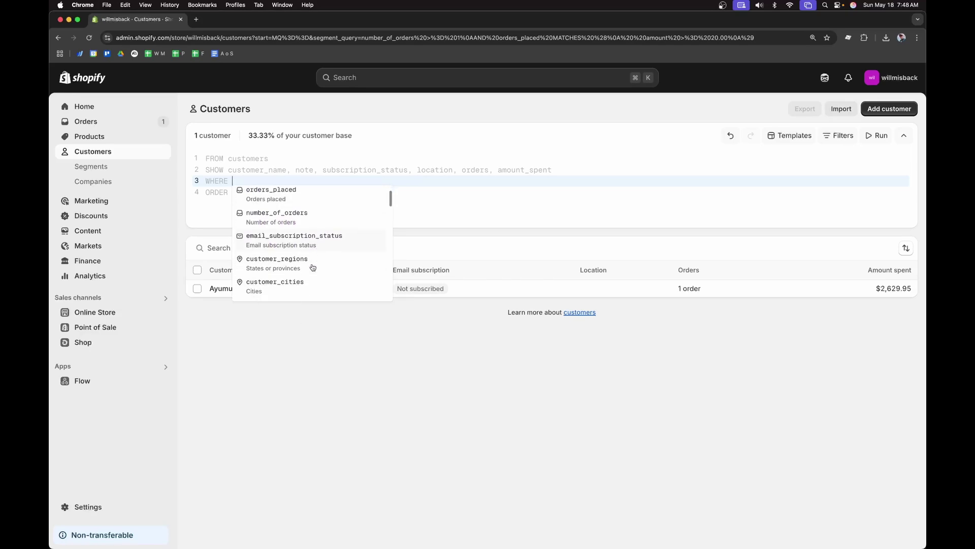
scroll(313, 267, "up", 3)
scroll(312, 266, "down", 5)
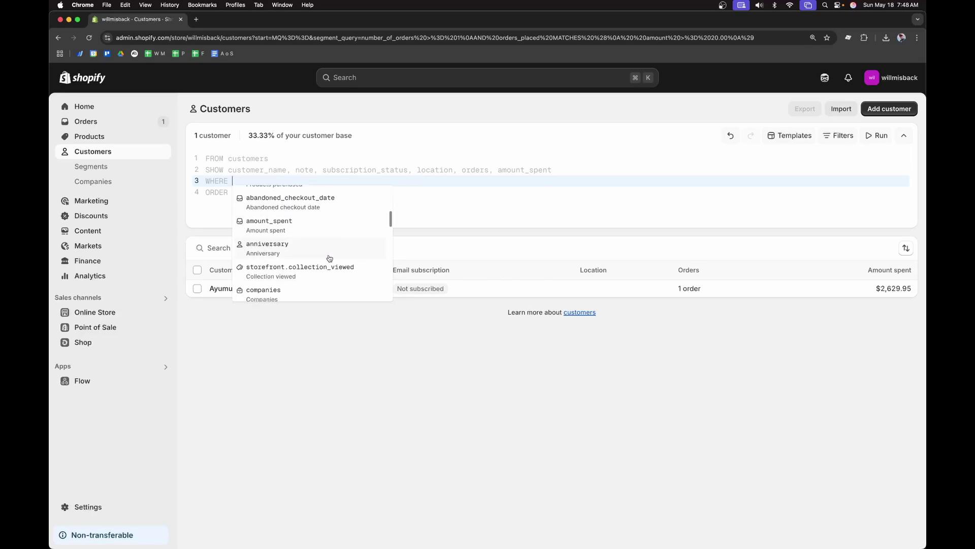
scroll(329, 259, "down", 3)
scroll(329, 256, "up", 4)
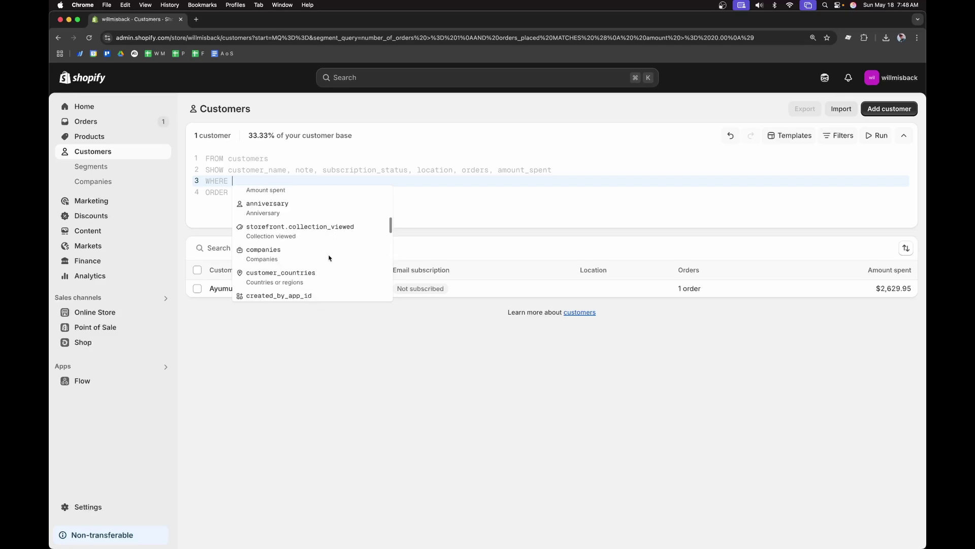
type("prod")
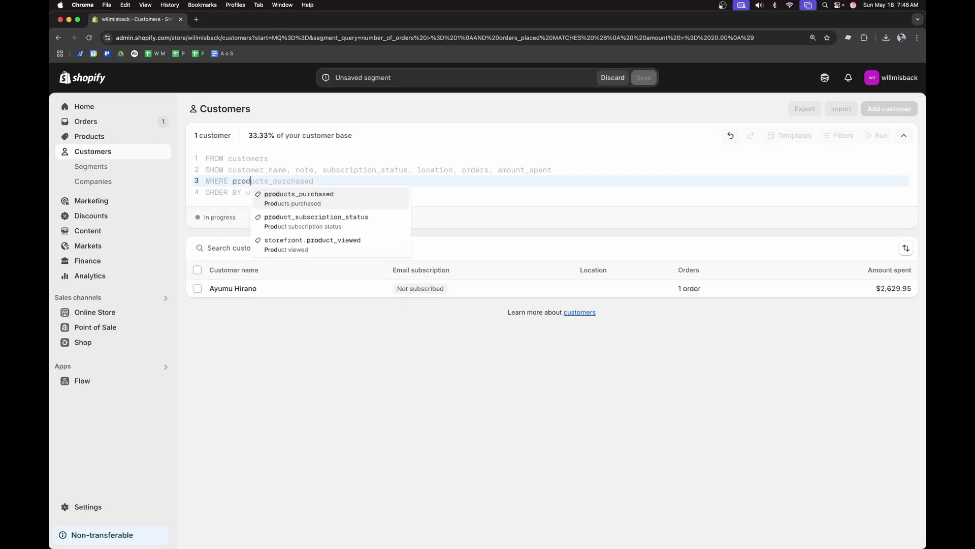
left_click(349, 201)
left_click(349, 202)
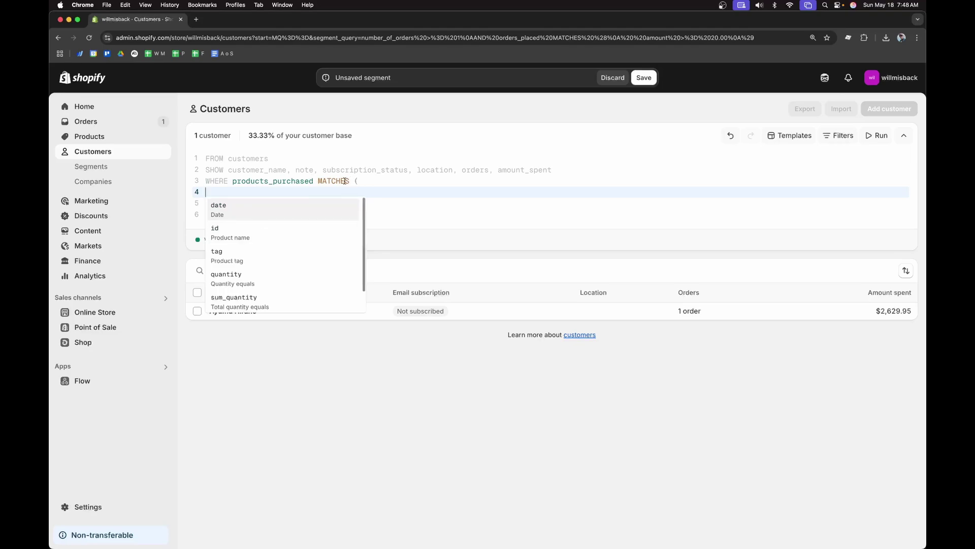
left_click(234, 234)
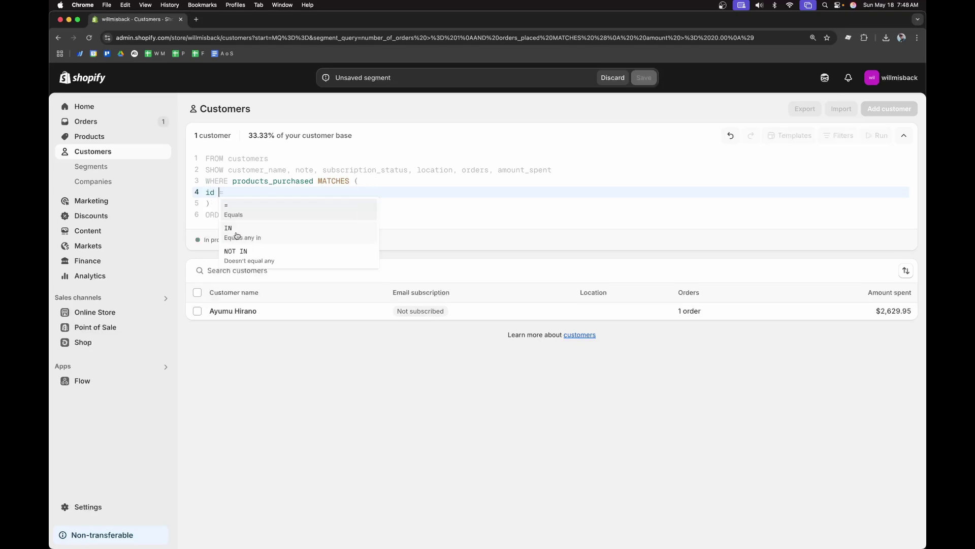
left_click(270, 220)
scroll(309, 254, "down", 5)
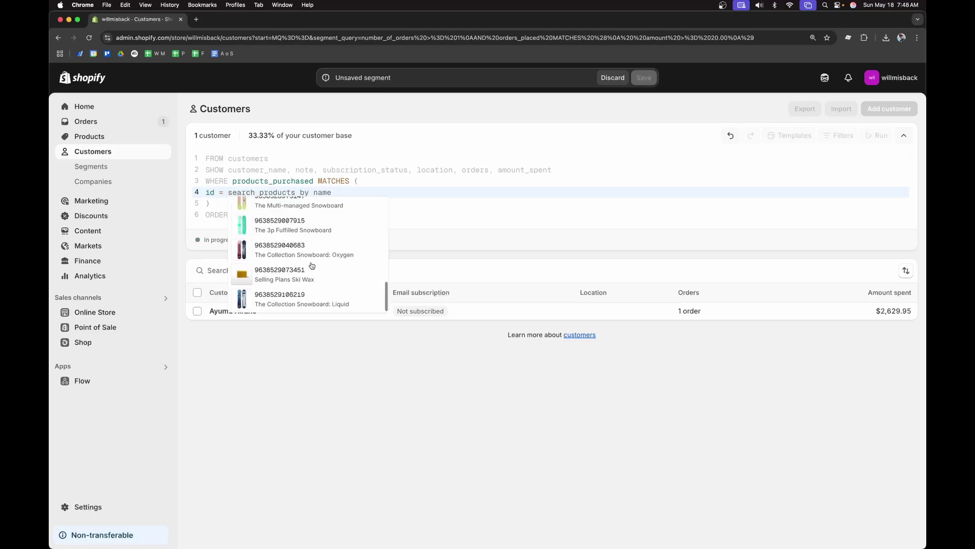
scroll(312, 266, "up", 5)
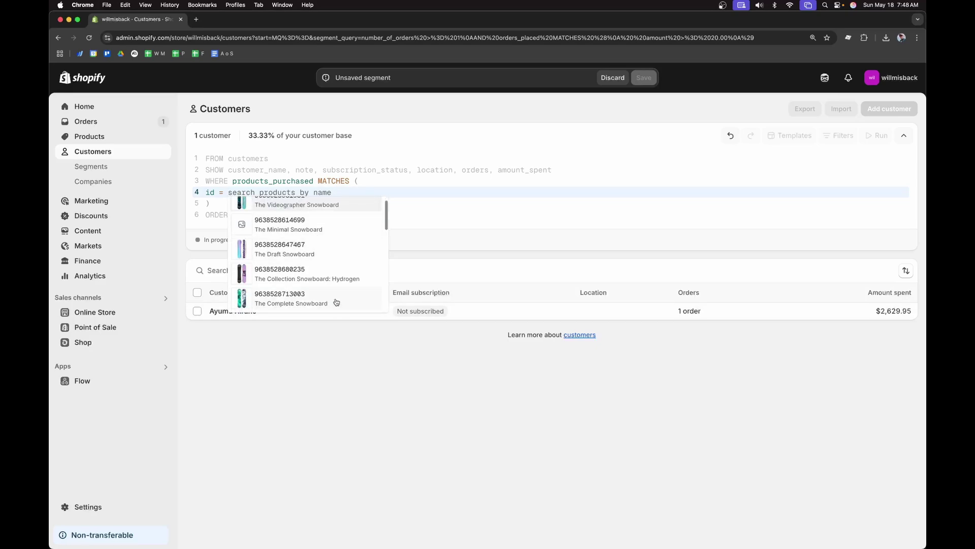
scroll(336, 303, "down", 3)
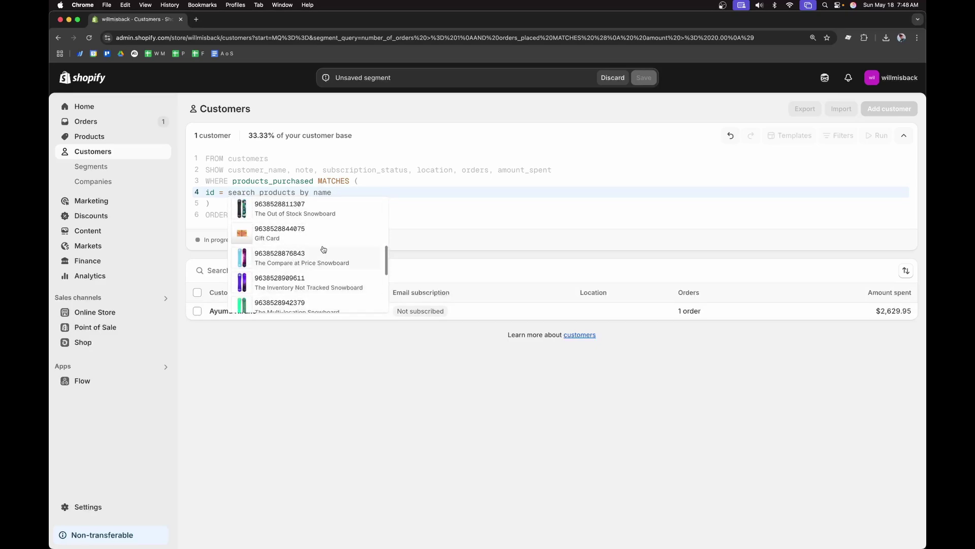
scroll(323, 259, "up", 3)
scroll(323, 269, "down", 3)
scroll(321, 271, "up", 3)
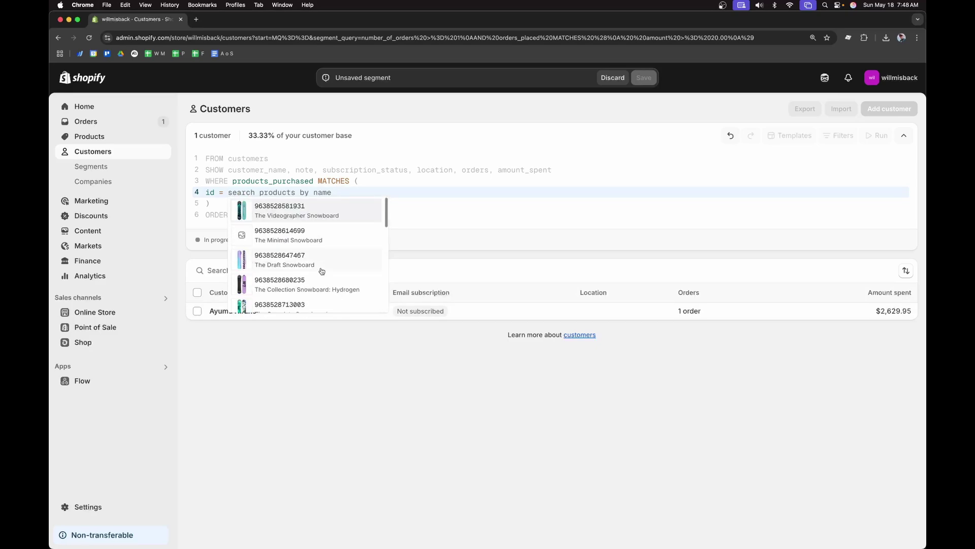
scroll(322, 261, "down", 3)
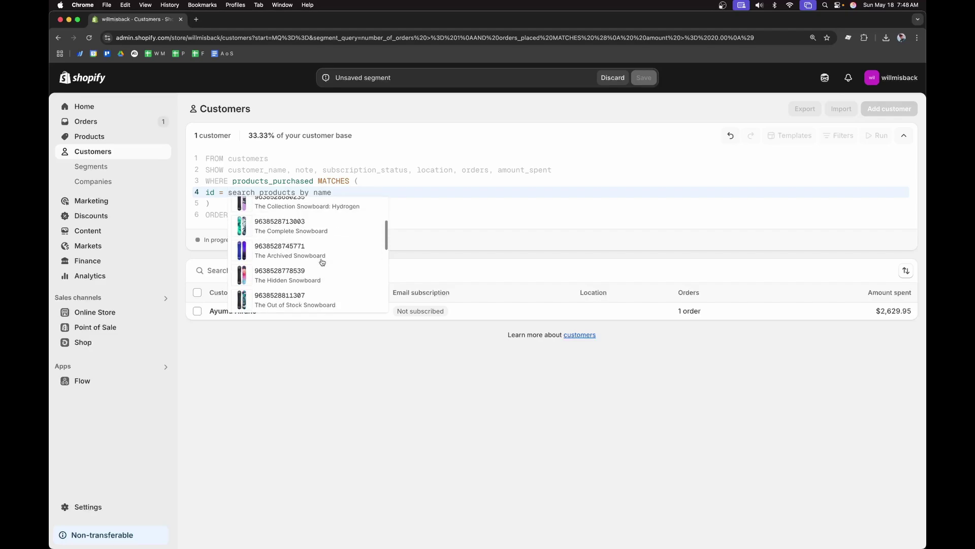
scroll(322, 262, "up", 1)
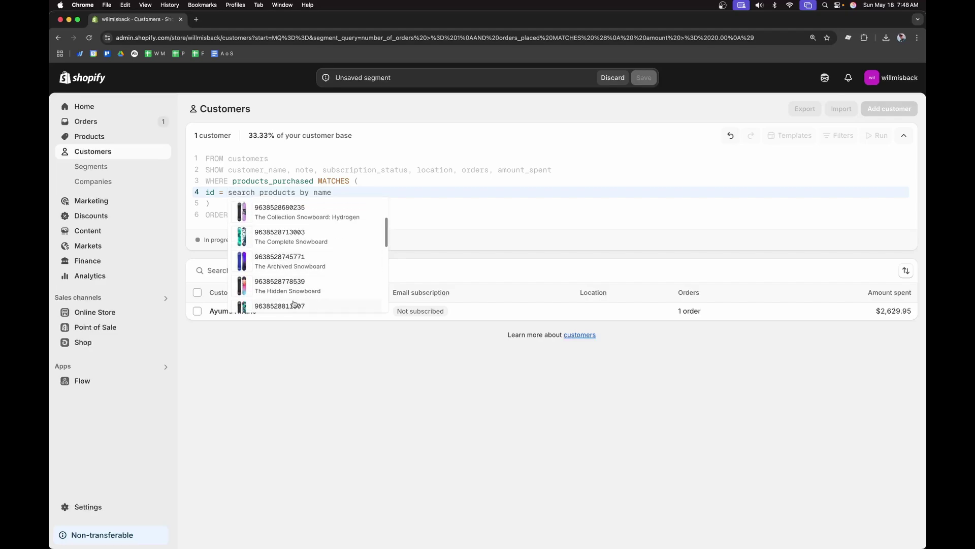
scroll(314, 269, "down", 5)
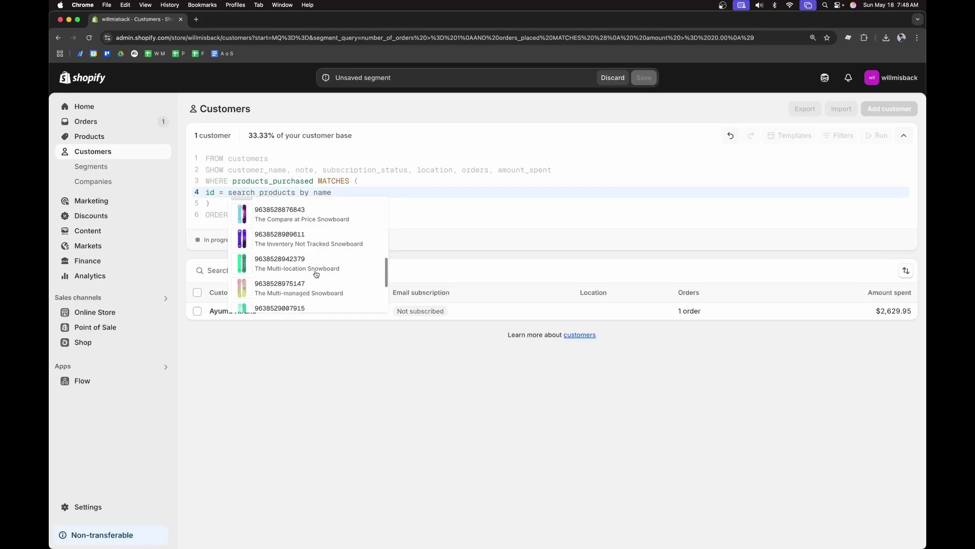
scroll(316, 284, "up", 1)
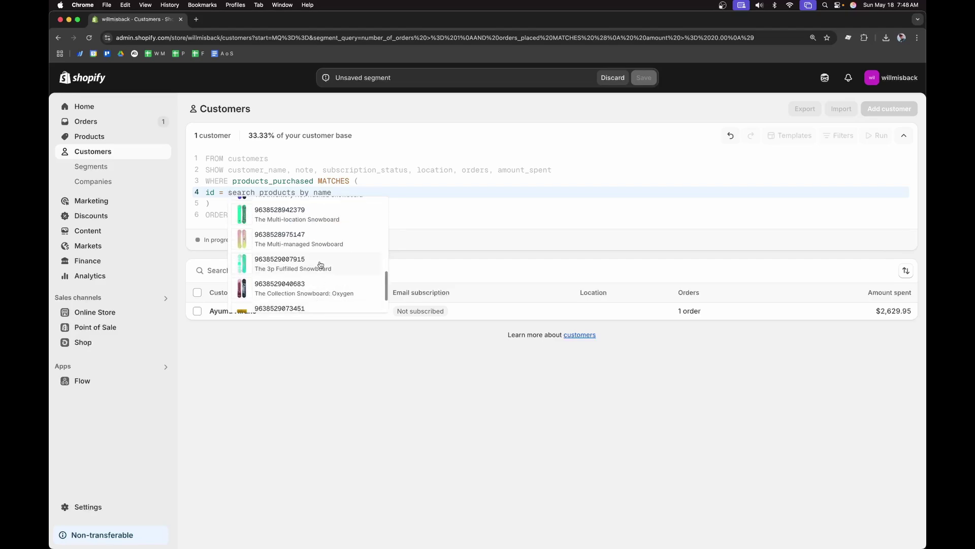
left_click(320, 265)
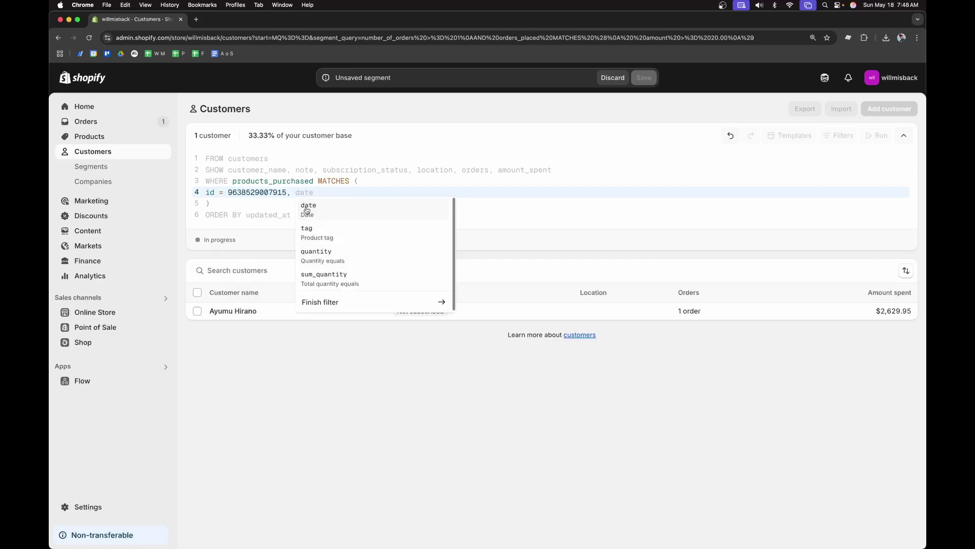
key("BackSpace")
key("BackSpace")
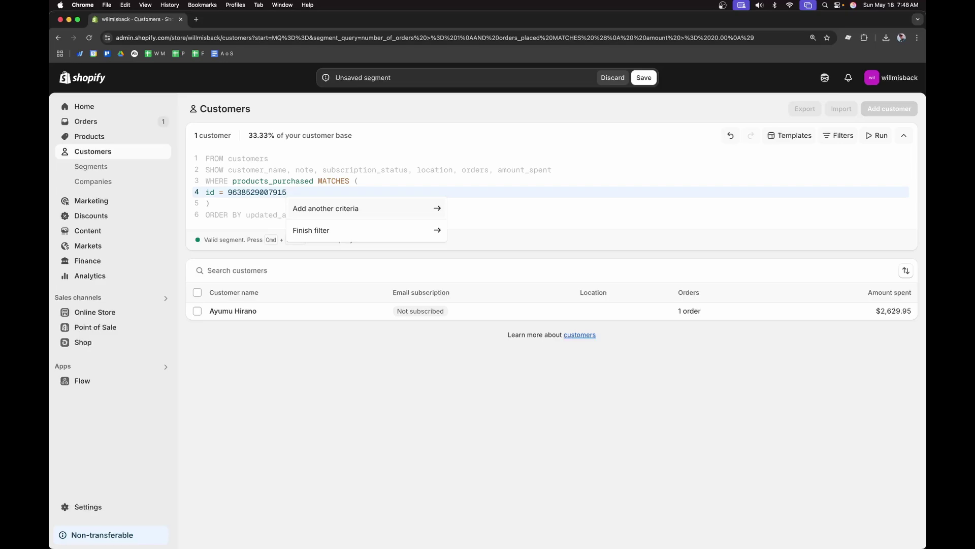
Run the snowboard-buyers query, showing 1 customer, and close the Orders #1001 tab.
key("super+Return")
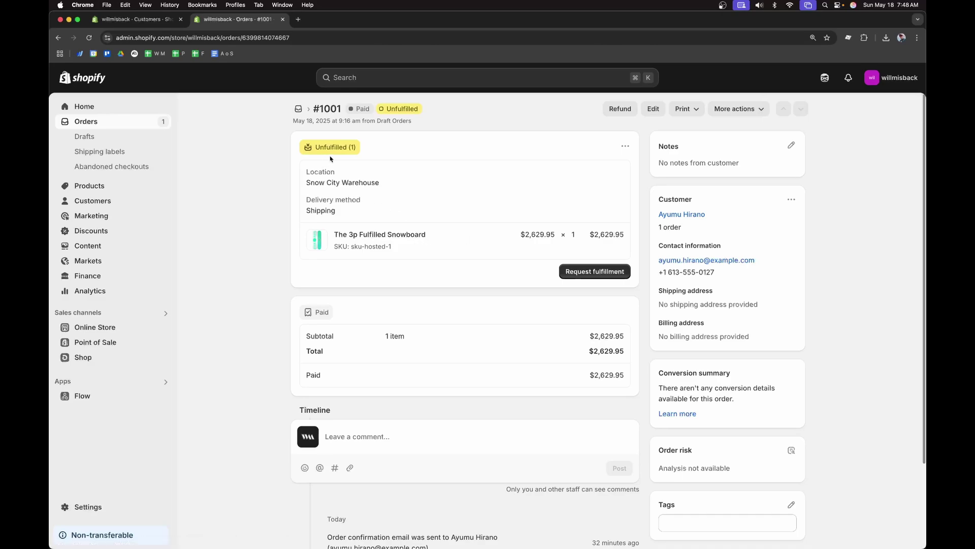
key("super+w")
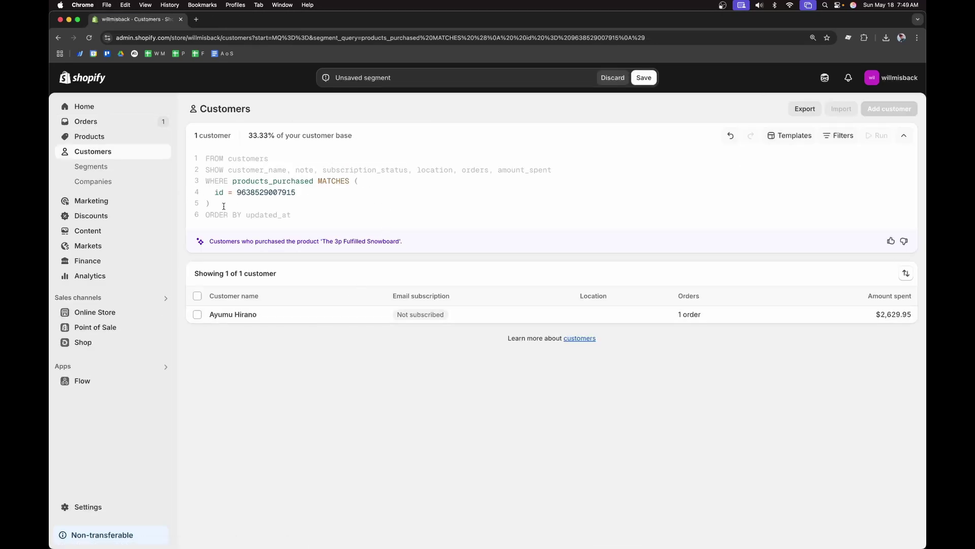
left_click_drag(267, 202, 233, 181)
mouse_move(252, 195)
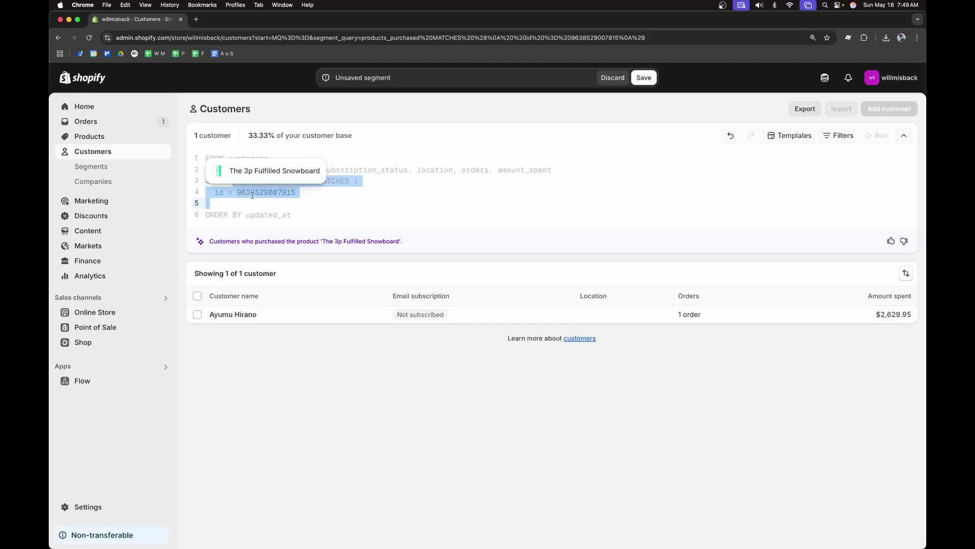
left_click(252, 195)
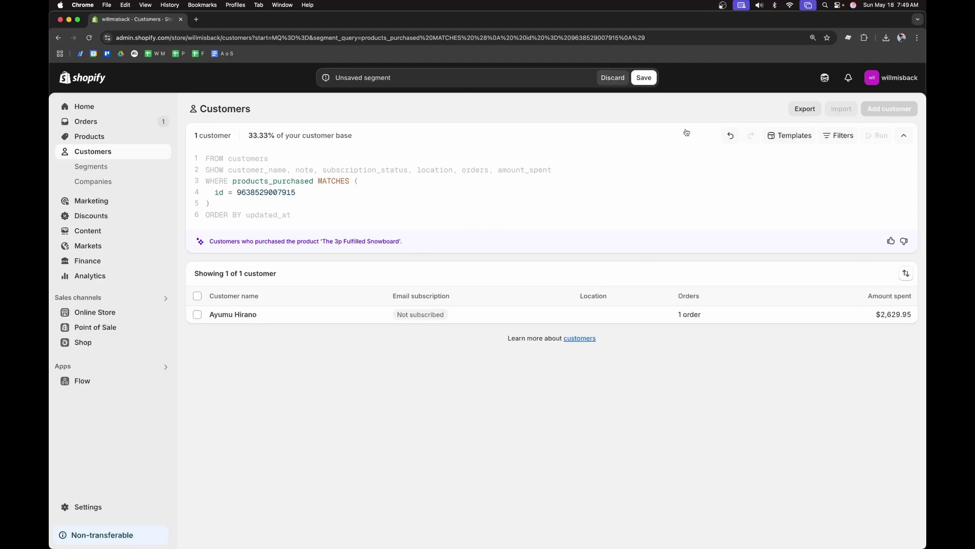
Discard the segment by loading the plain Customers URL, then bring up Export customers.
left_click(344, 201)
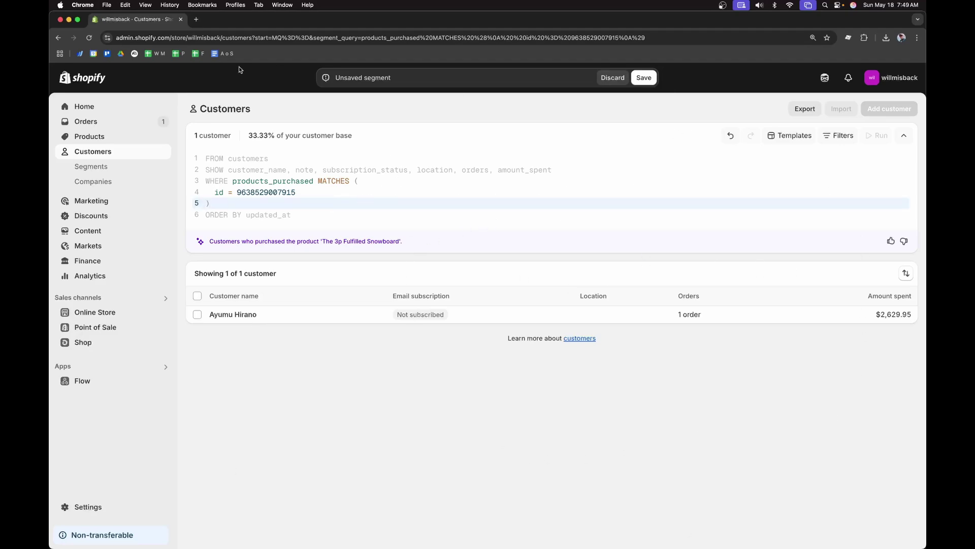
left_click(238, 38)
left_click_drag(279, 38, 779, 66)
key("BackSpace")
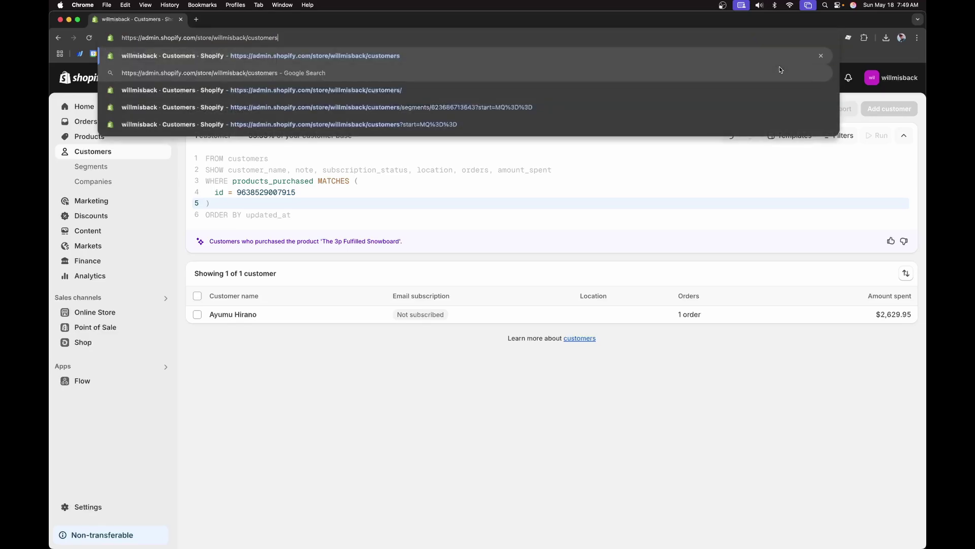
key("Return")
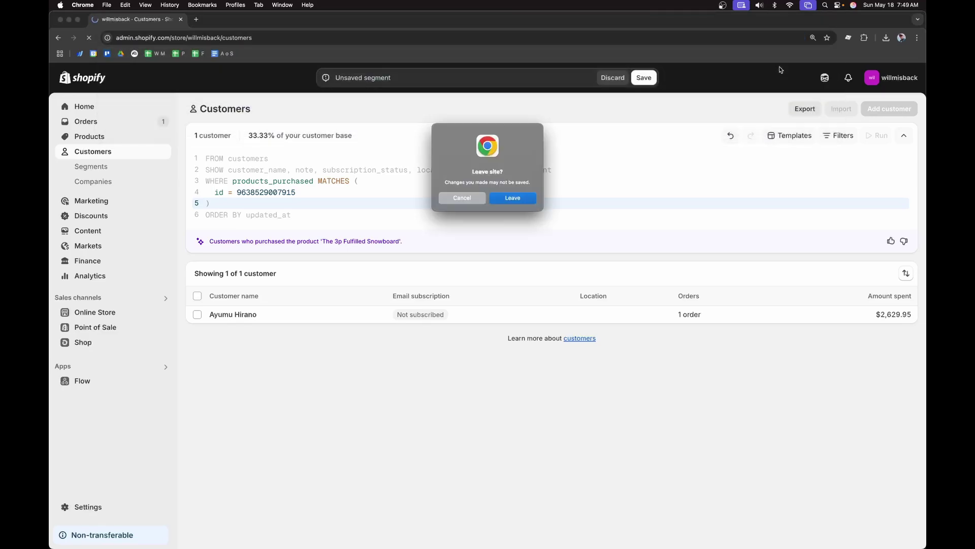
left_click(526, 193)
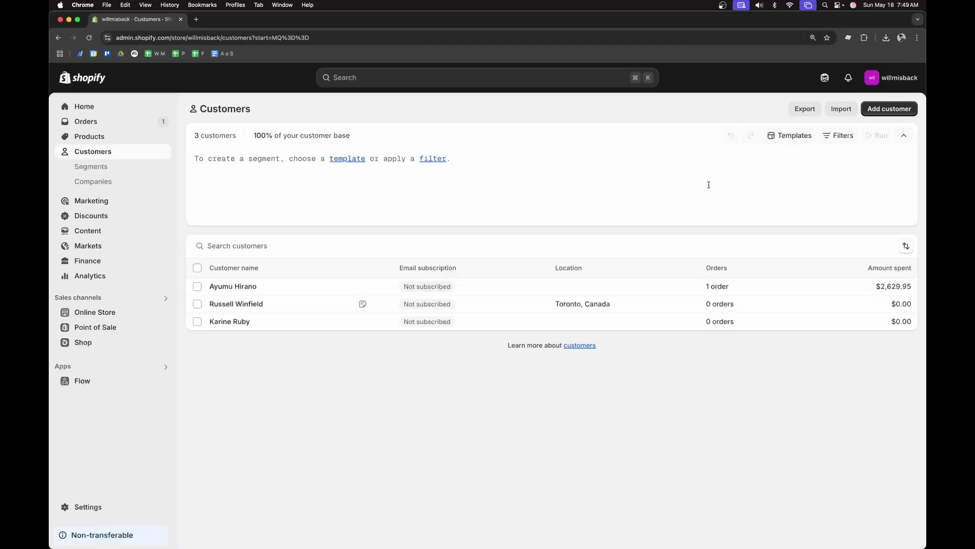
left_click(804, 109)
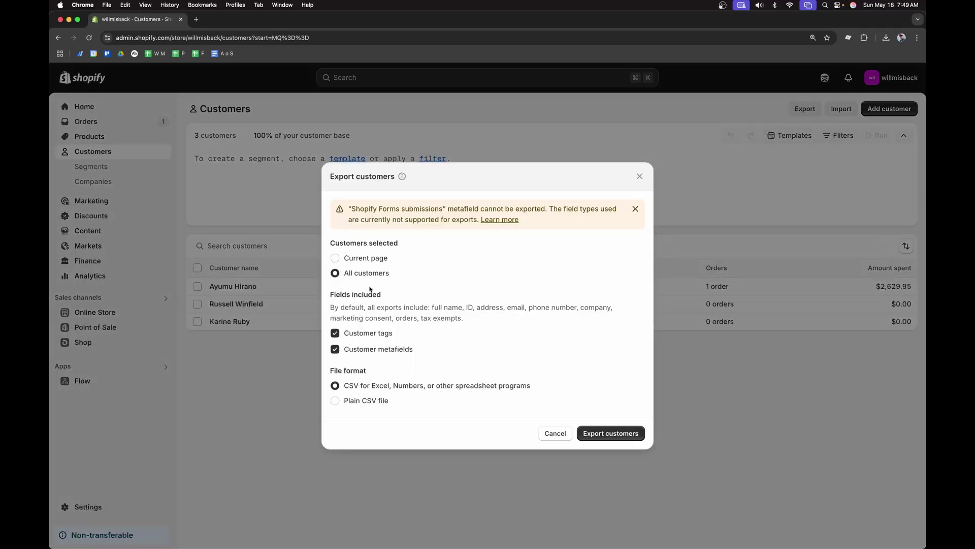
Export all customers as CSV without Customer tags or Customer metafields.
left_click(335, 333)
left_click(335, 349)
left_click(597, 436)
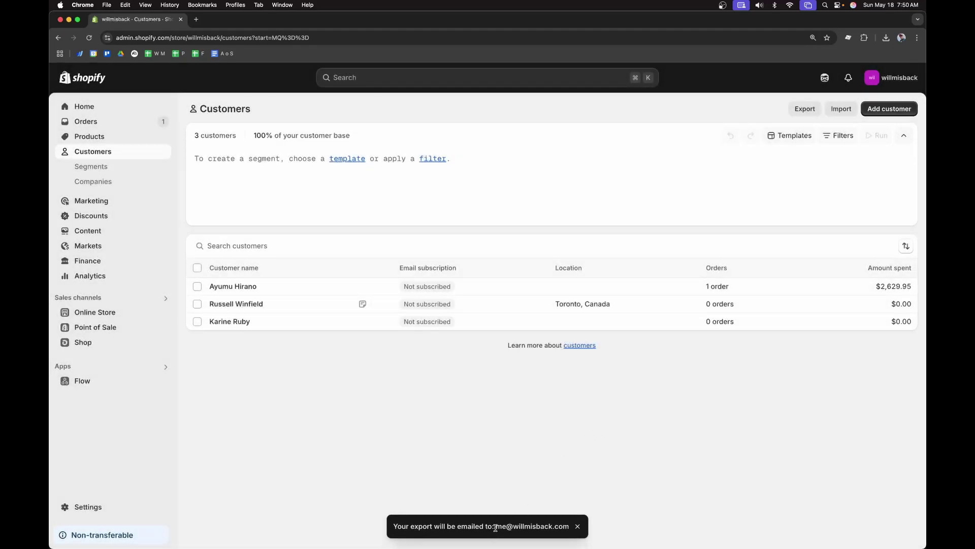
left_click_drag(496, 528, 567, 530)
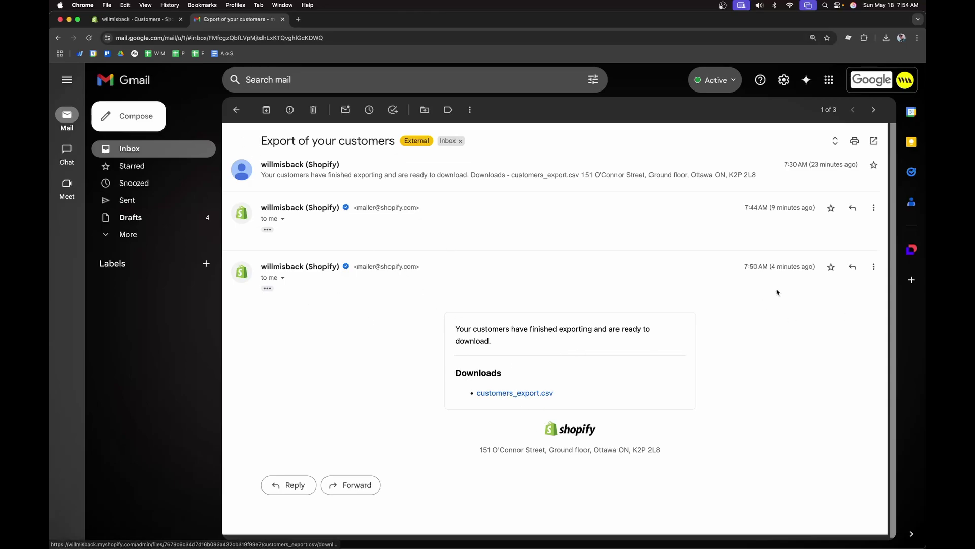
Download customers_export.csv from the 'Export of your customers' email.
left_click(518, 393)
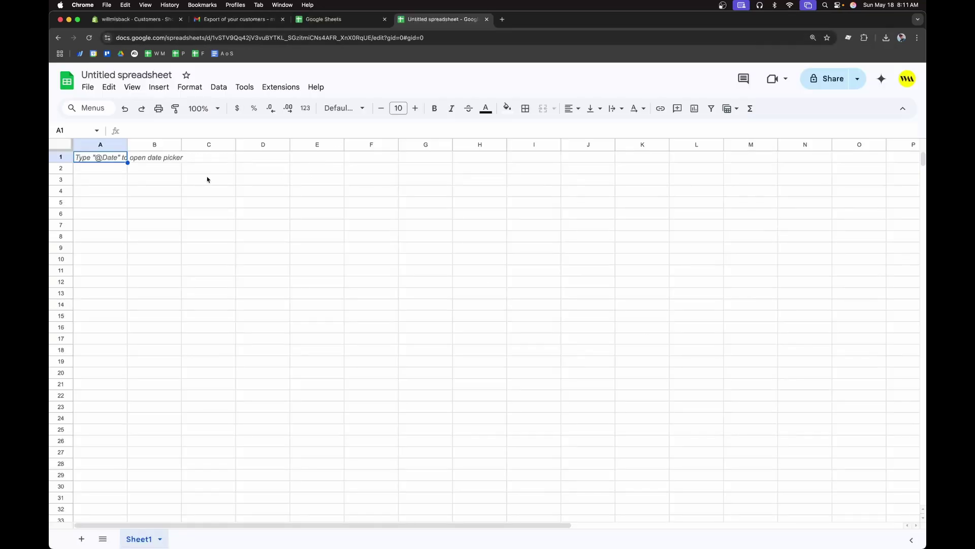
Import customers_export (1).csv from Downloads into the blank spreadsheet.
left_click(88, 87)
left_click(127, 140)
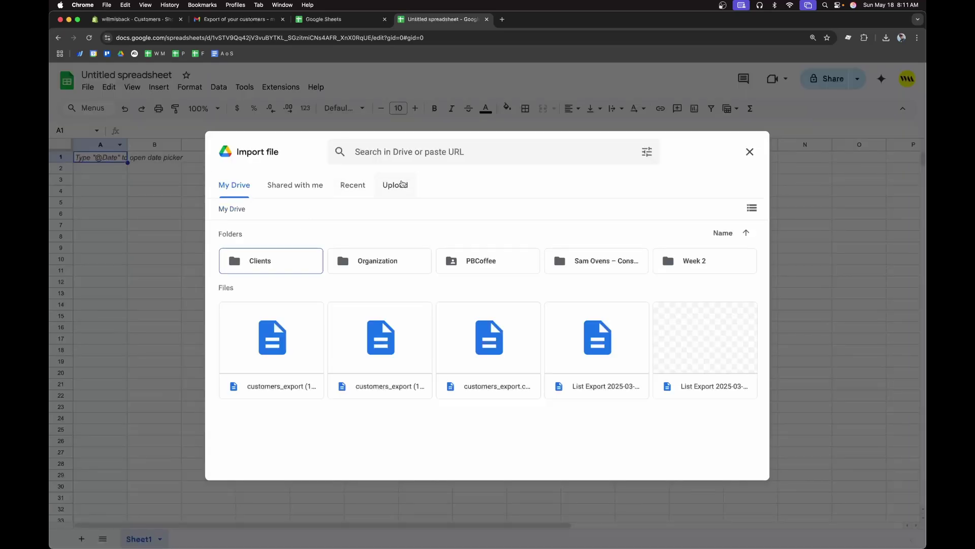
left_click(395, 185)
left_click(483, 376)
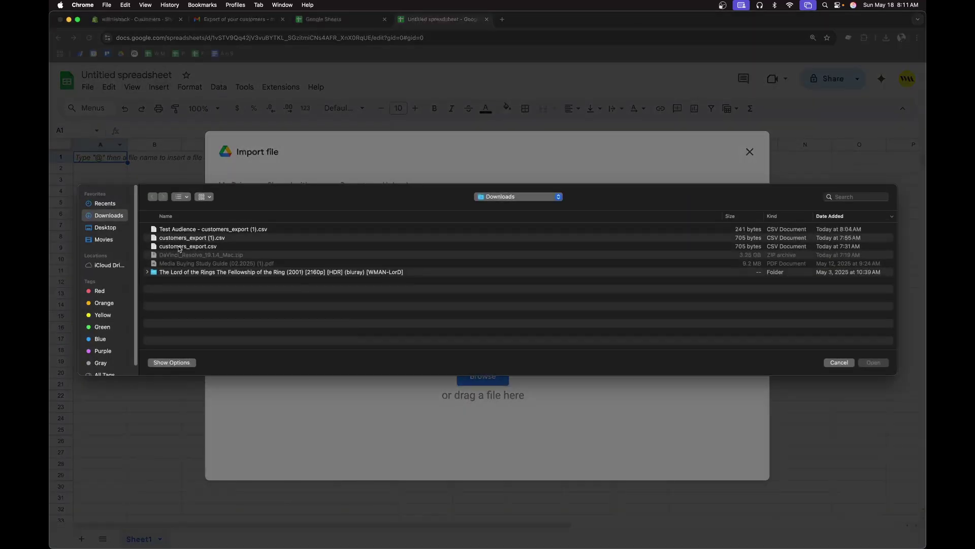
double_click(184, 237)
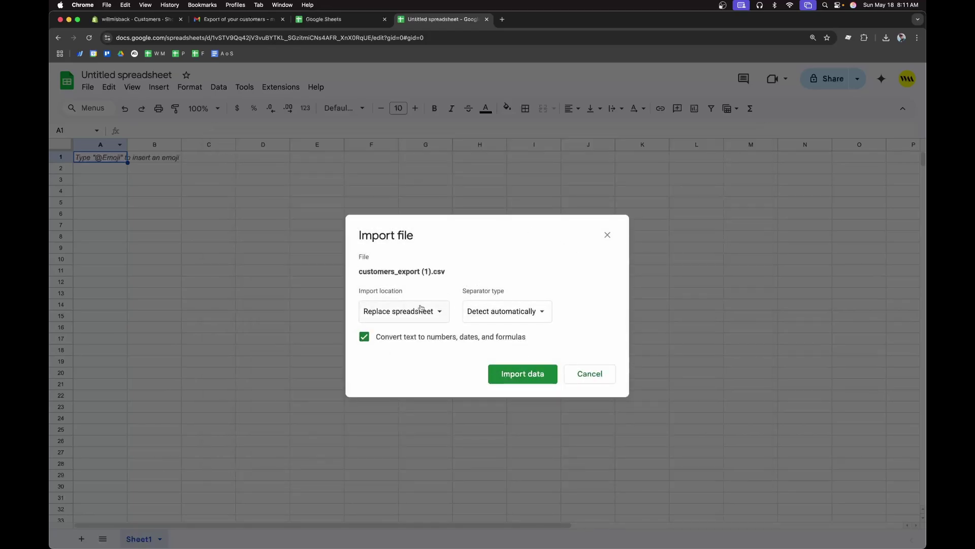
left_click(522, 374)
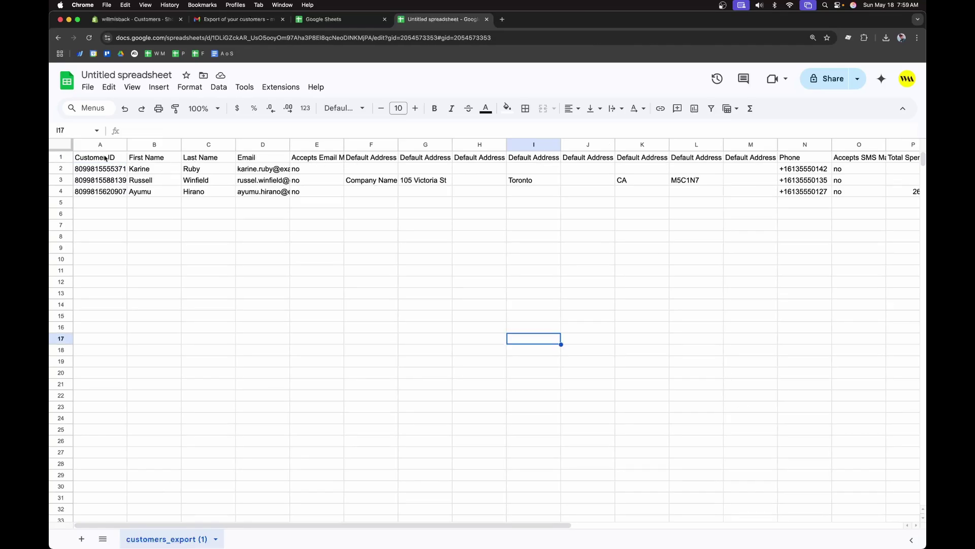
Delete the company address column and the Customer ID column.
left_click(90, 145)
right_click(89, 146)
left_click(353, 282)
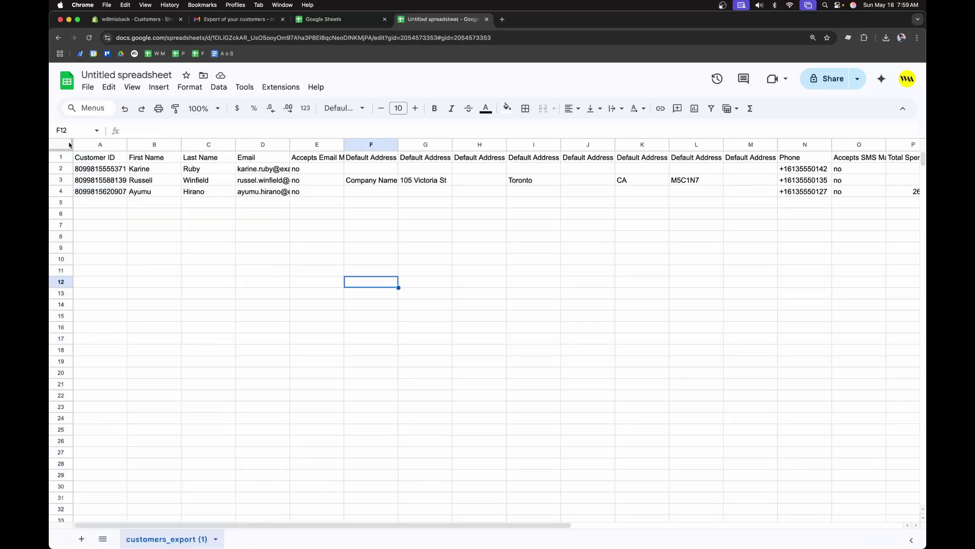
right_click(352, 282)
left_click(143, 283)
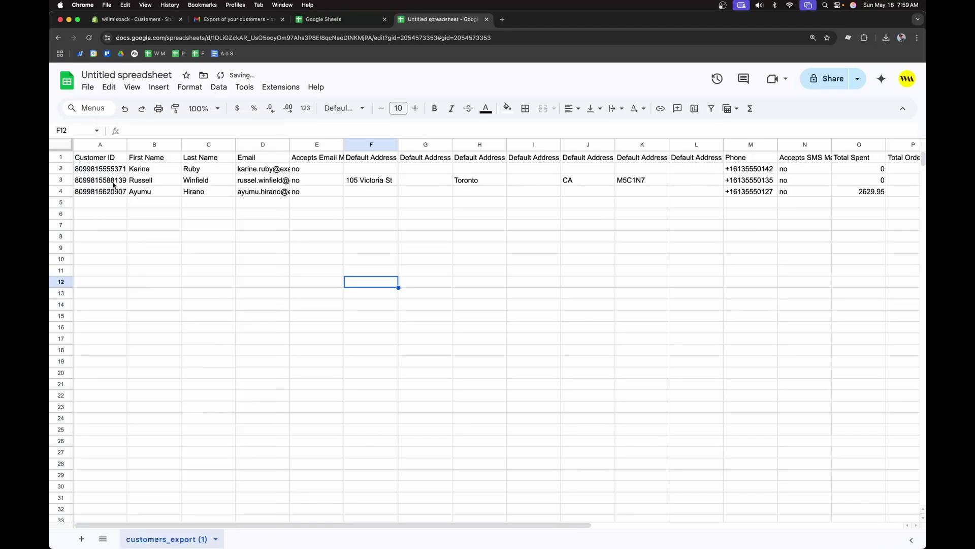
right_click(105, 145)
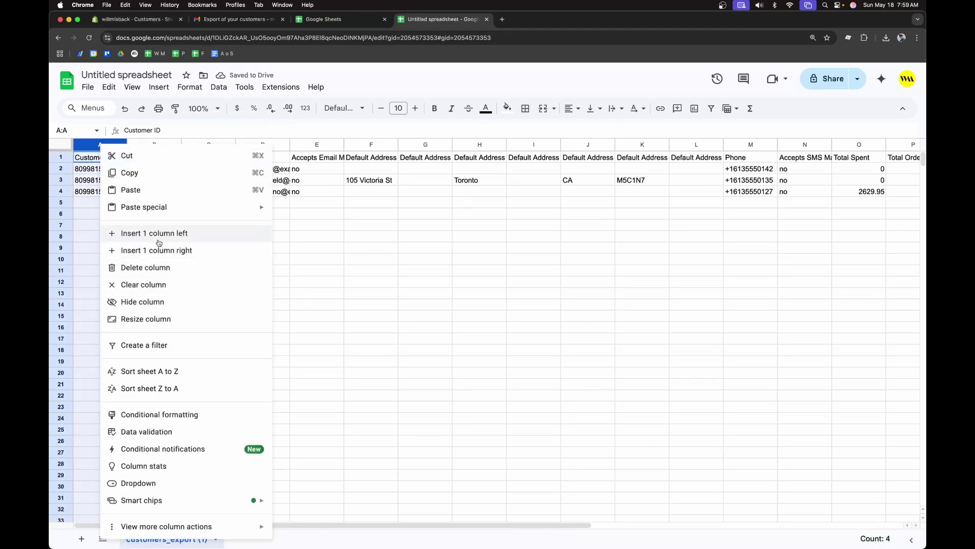
left_click(152, 267)
Rename the First Name, Last Name and Email headers to fn, ln and email.
left_click(107, 158)
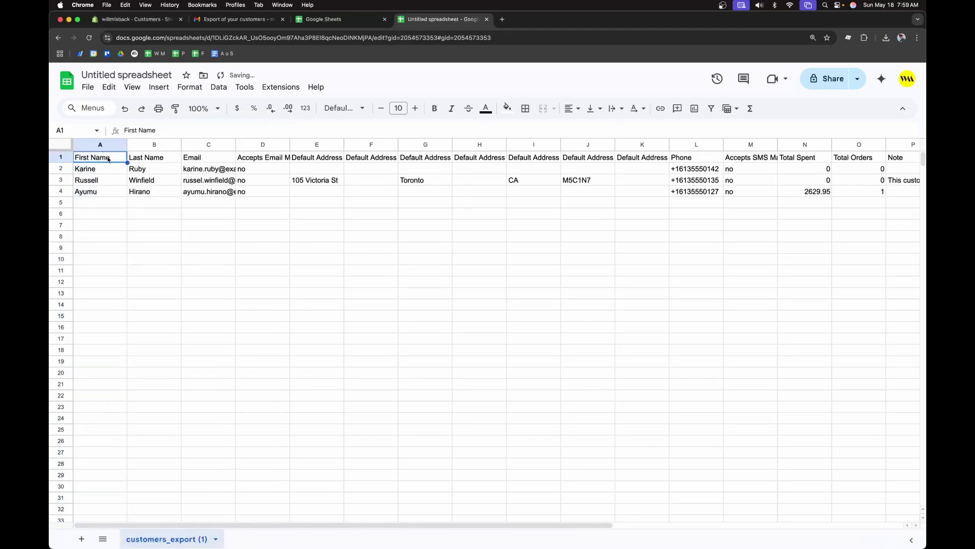
double_click(107, 157)
type("fn")
key("Return")
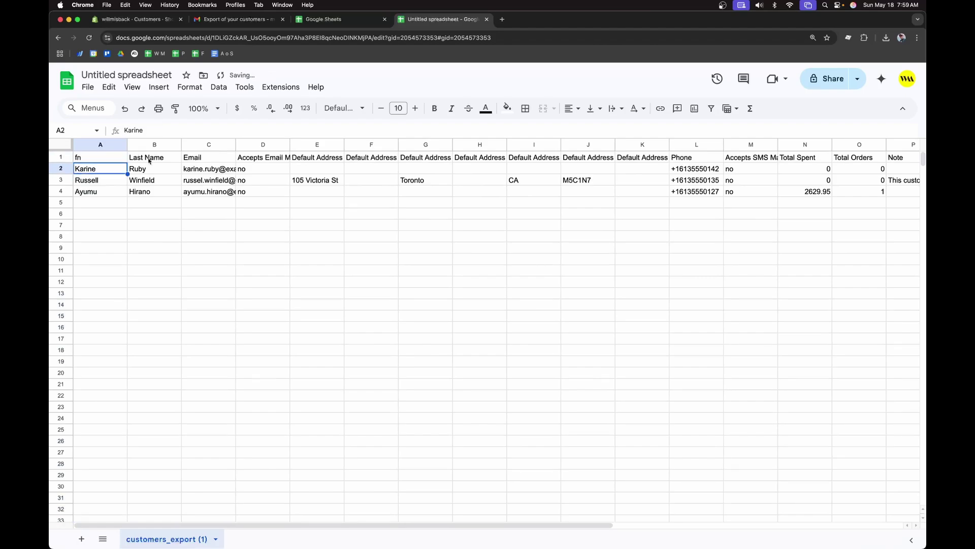
double_click(149, 158)
type("ln")
key("Return")
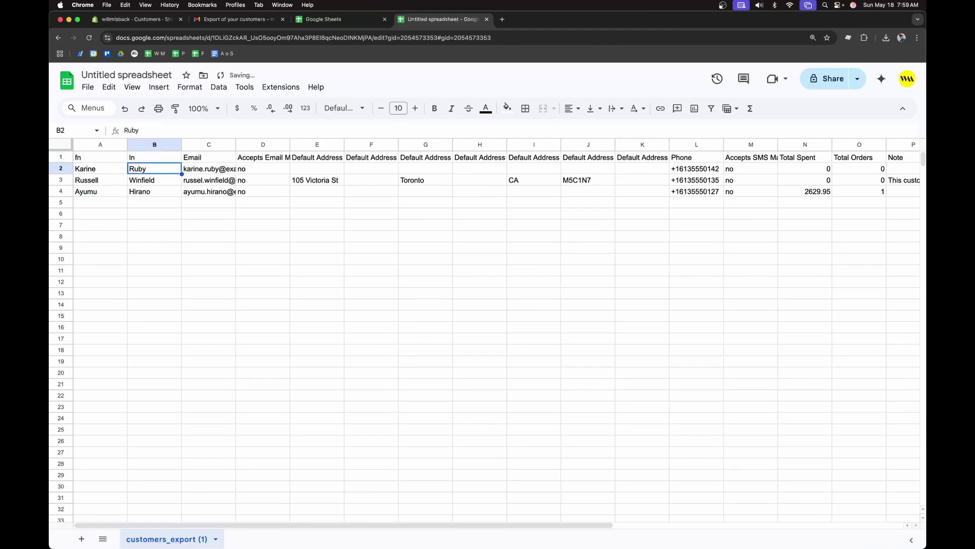
double_click(202, 159)
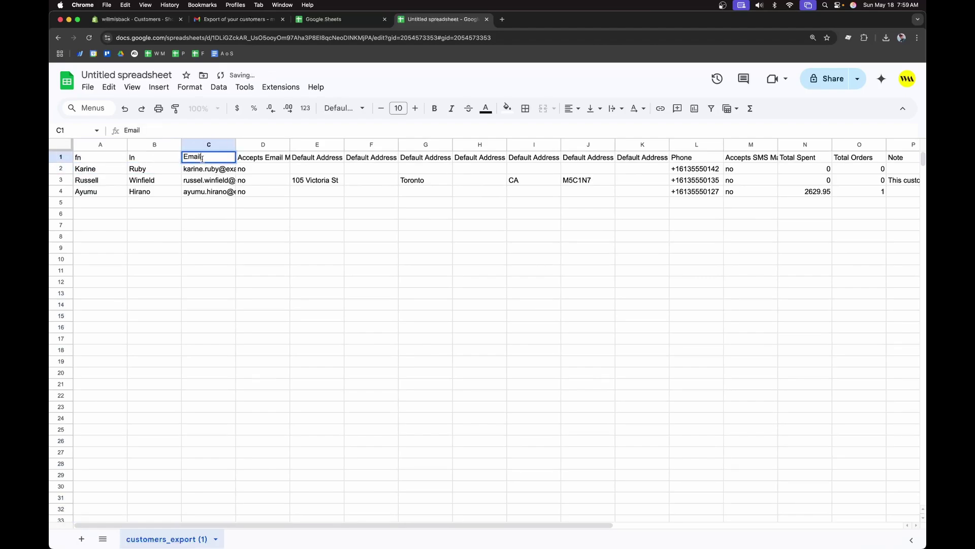
type("email")
key("Return")
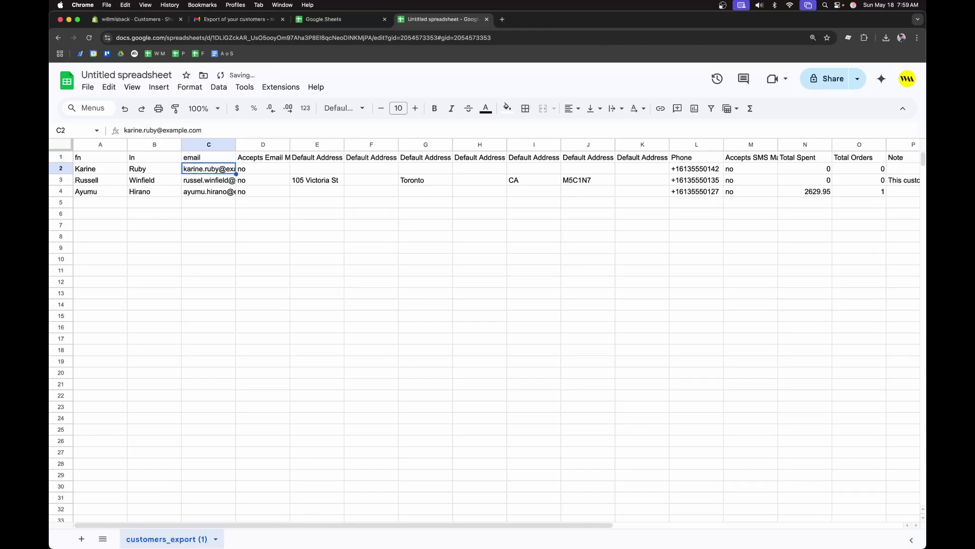
Delete the Accepts Email Marketing and Default Address Address1 columns.
double_click(290, 145)
right_click(293, 148)
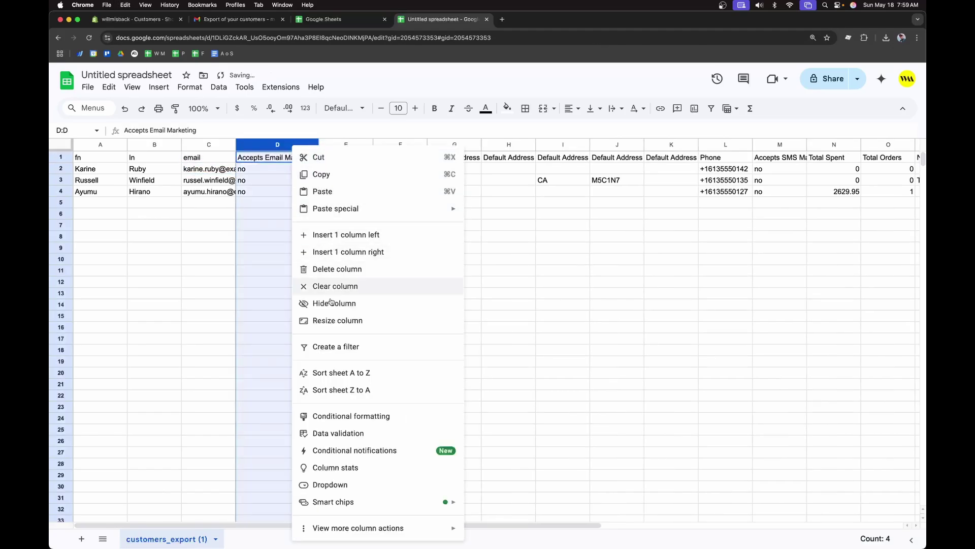
left_click(335, 269)
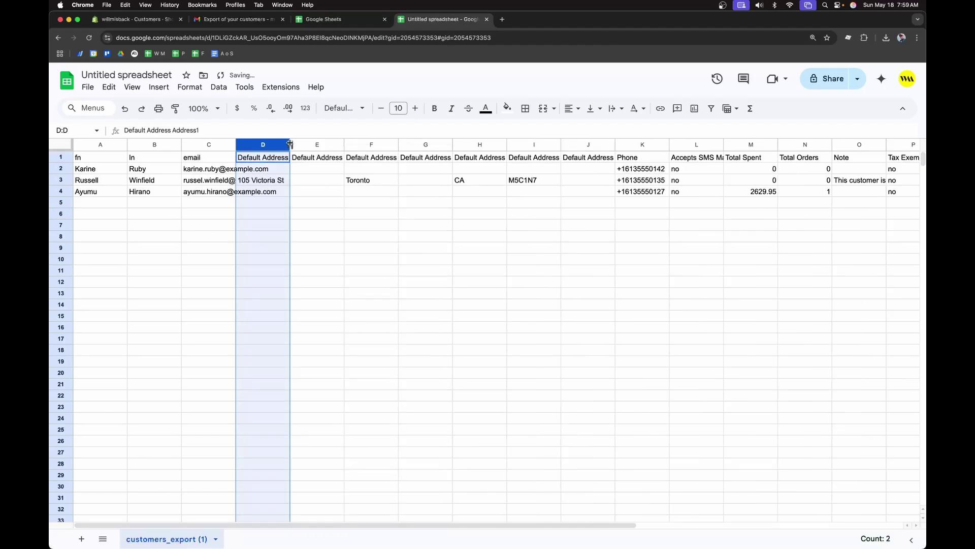
left_click_drag(290, 145, 333, 146)
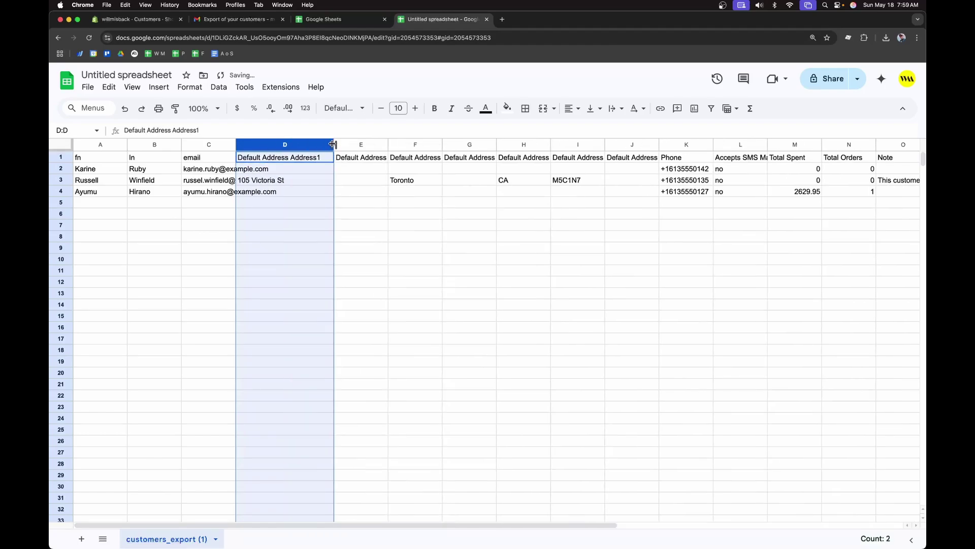
right_click(301, 146)
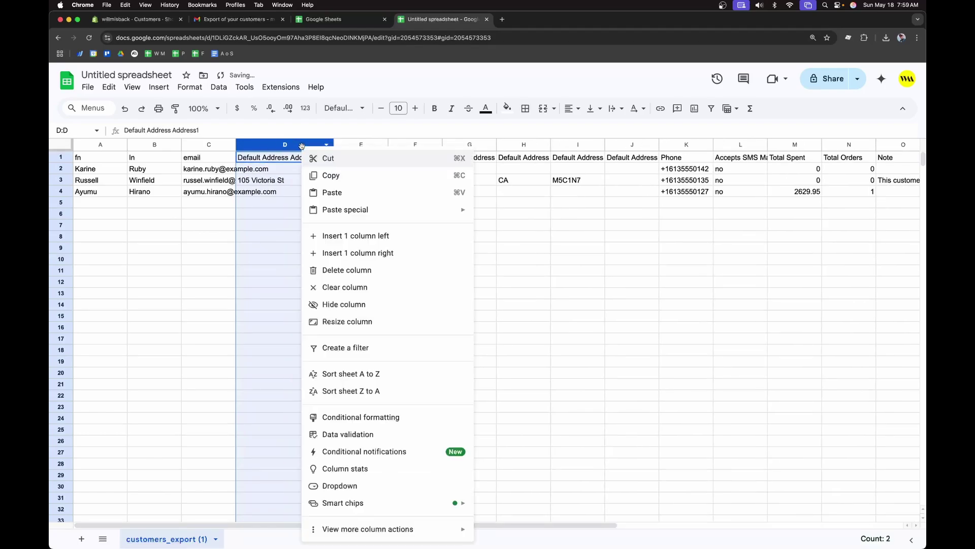
left_click(346, 270)
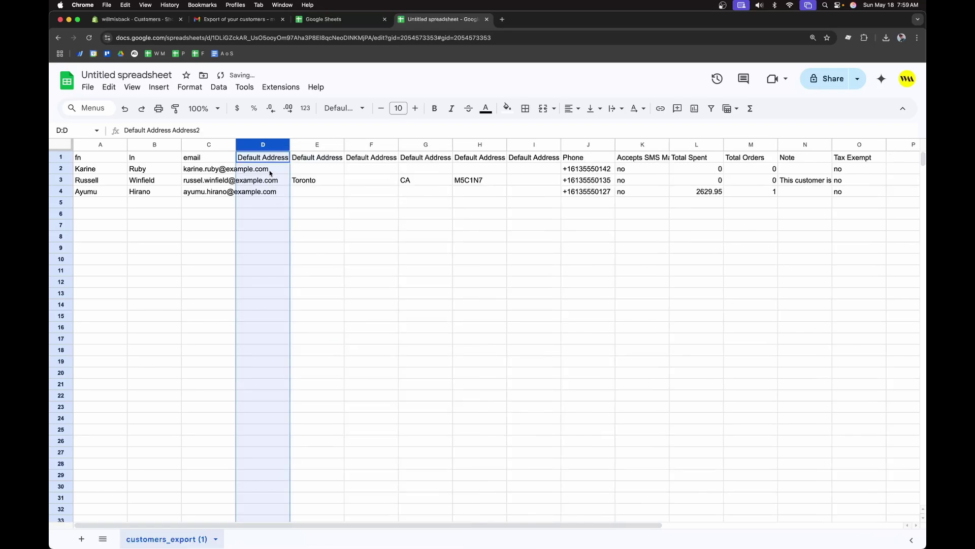
Delete the Address2 column and rename the City header to ct.
double_click(291, 145)
right_click(318, 159)
left_click(356, 272)
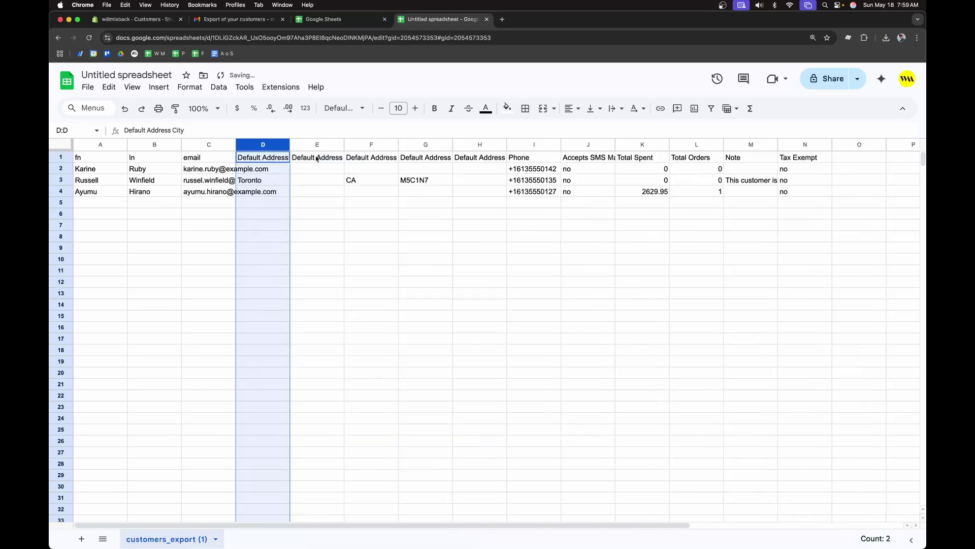
left_click_drag(290, 145, 388, 145)
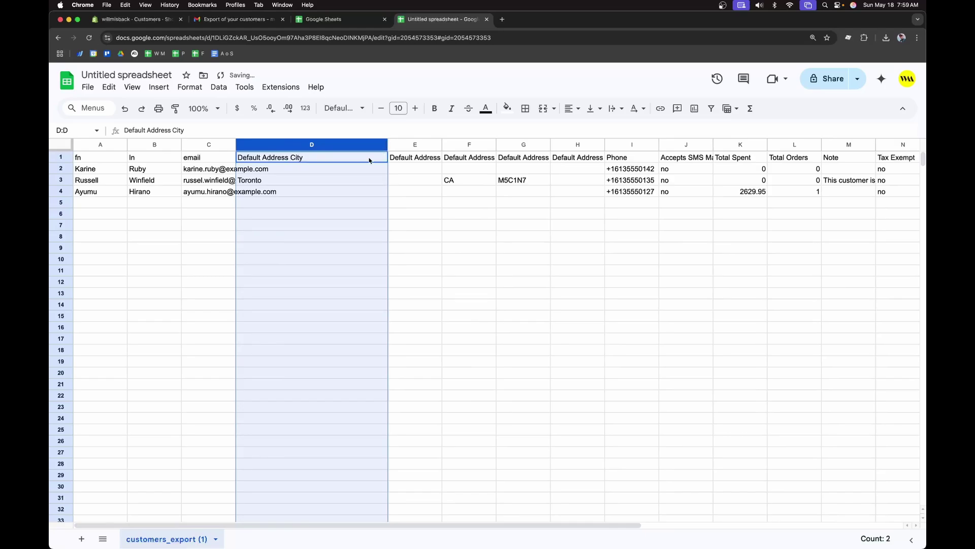
left_click(323, 162)
type("ct")
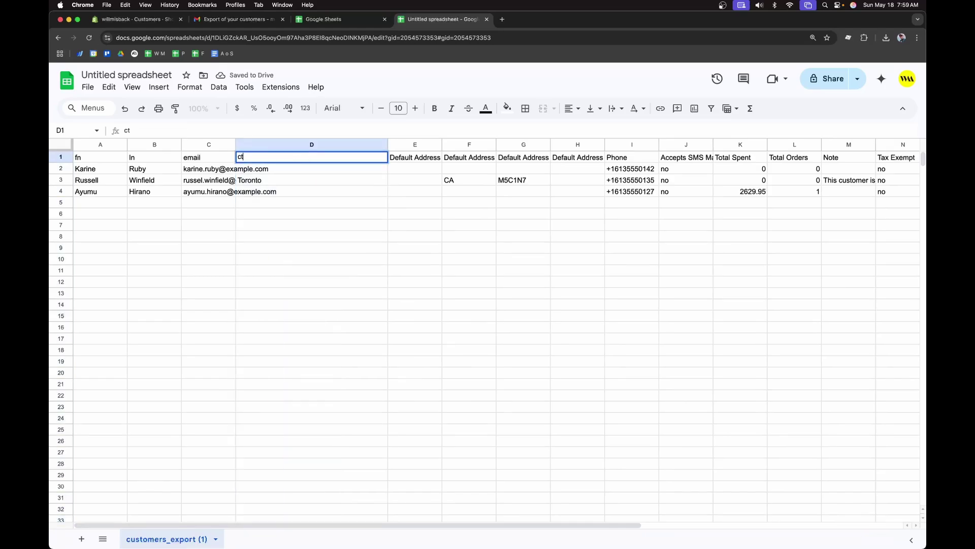
key("Return")
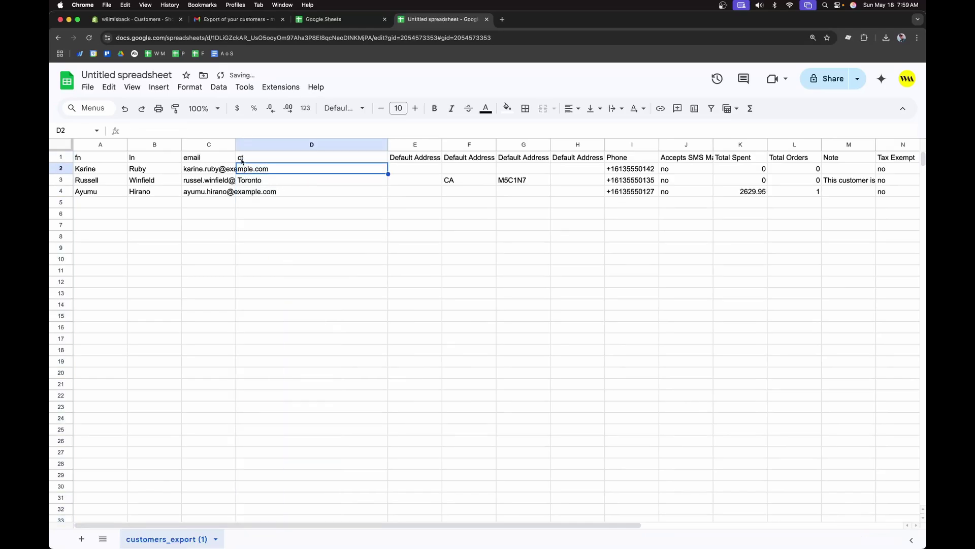
Rename the Province Code and Country Code headers to st and country.
left_click_drag(442, 145, 505, 144)
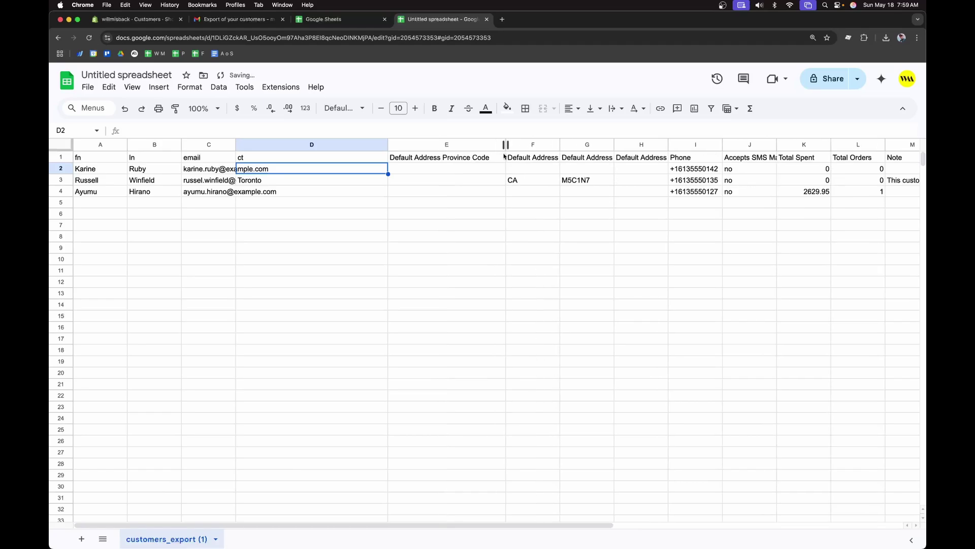
left_click(452, 158)
triple_click(452, 158)
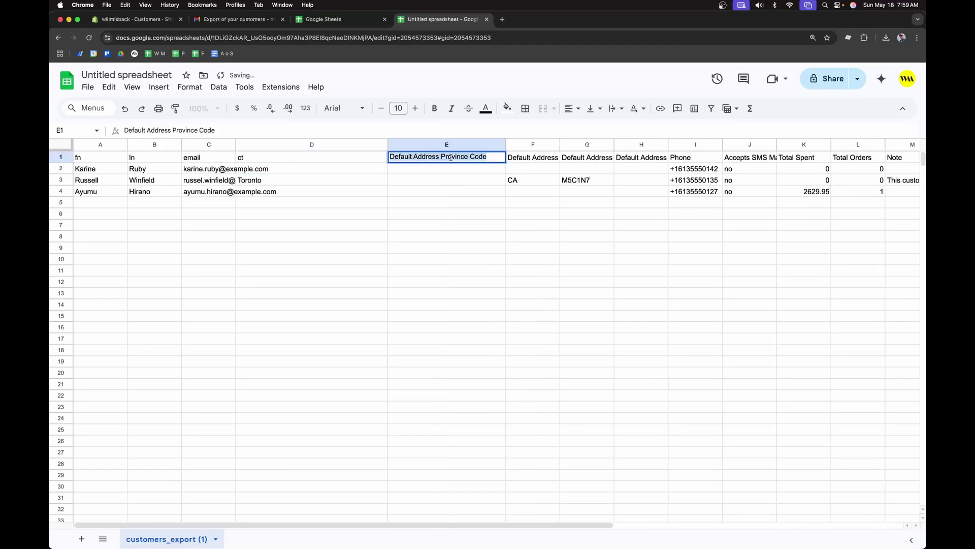
type("st")
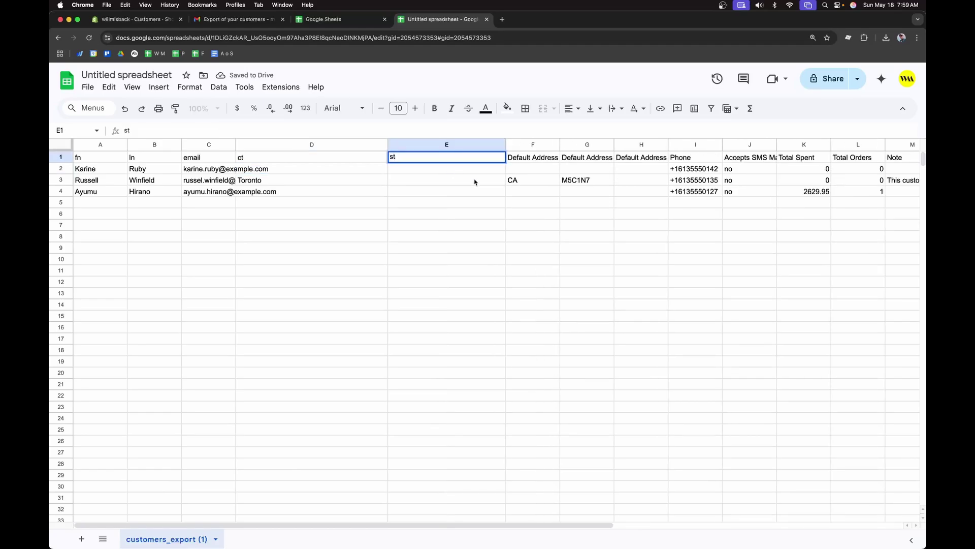
left_click(475, 181)
left_click_drag(560, 145, 615, 145)
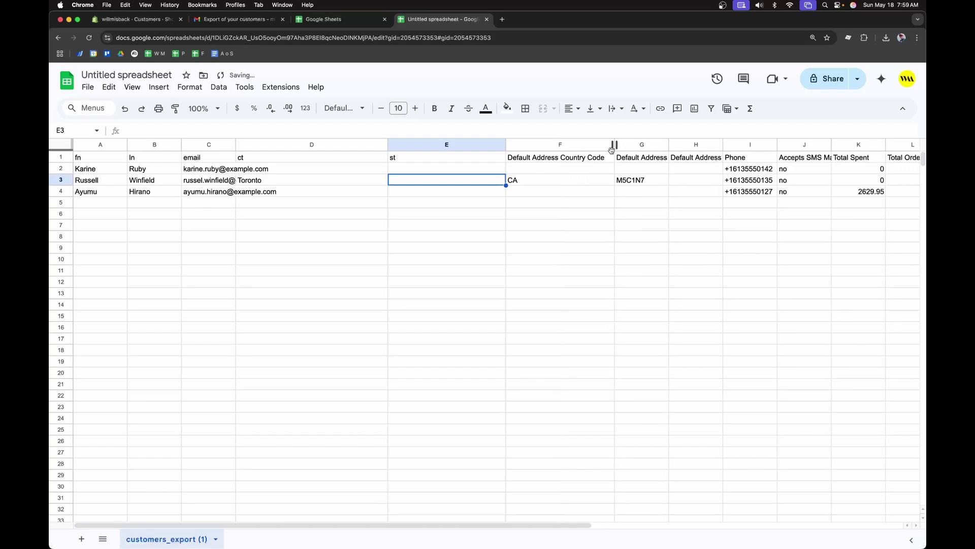
left_click(562, 159)
triple_click(563, 158)
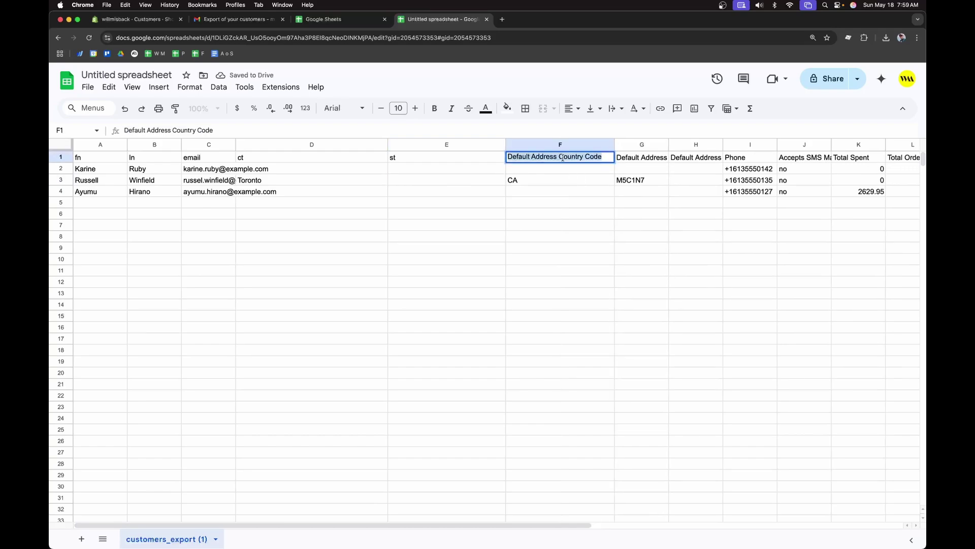
type("country")
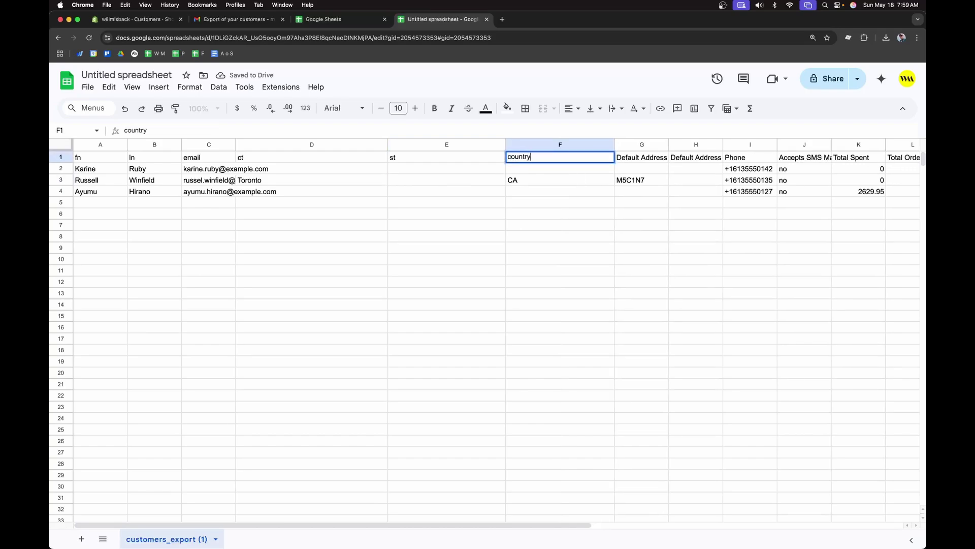
key("Return")
Auto-fit columns D–G and rename the Zip header to zip.
double_click(388, 145)
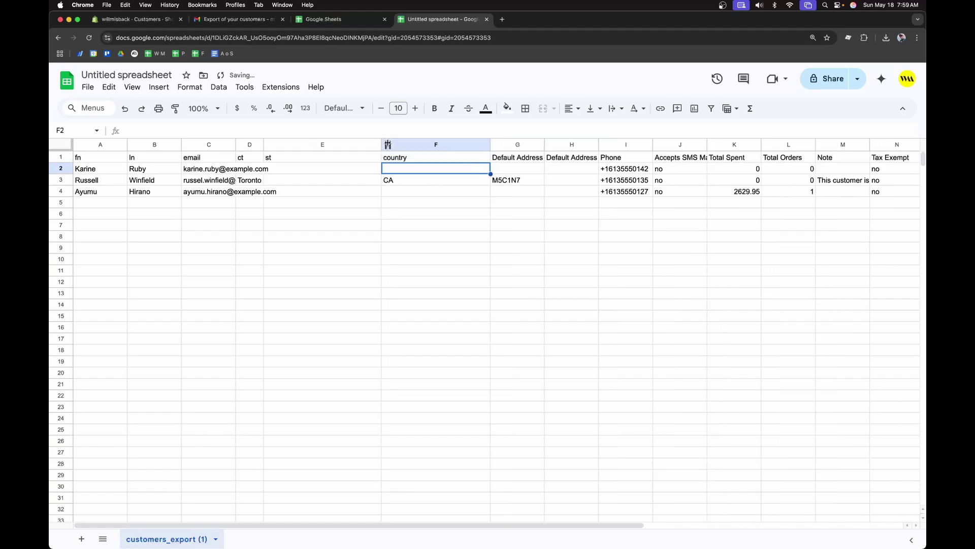
double_click(381, 145)
left_click(383, 145)
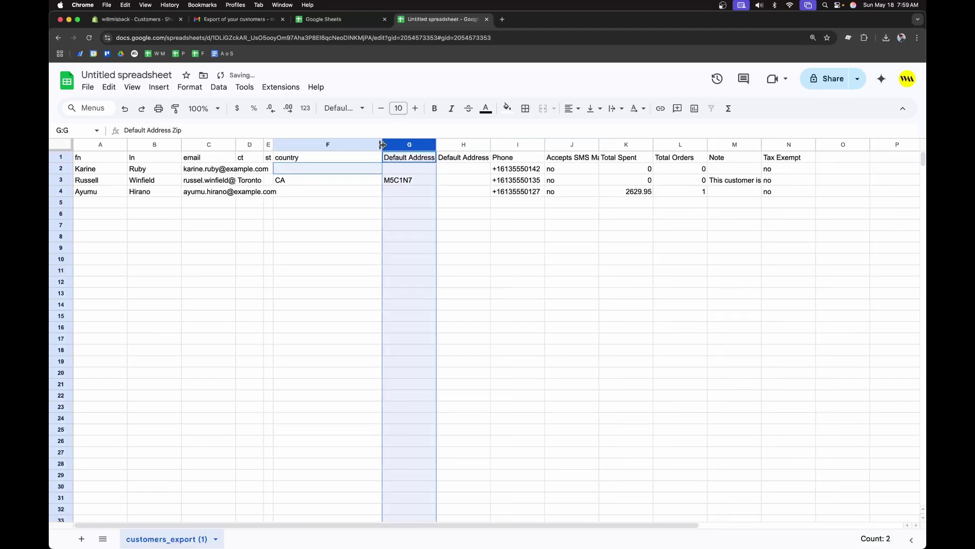
double_click(383, 145)
double_click(356, 145)
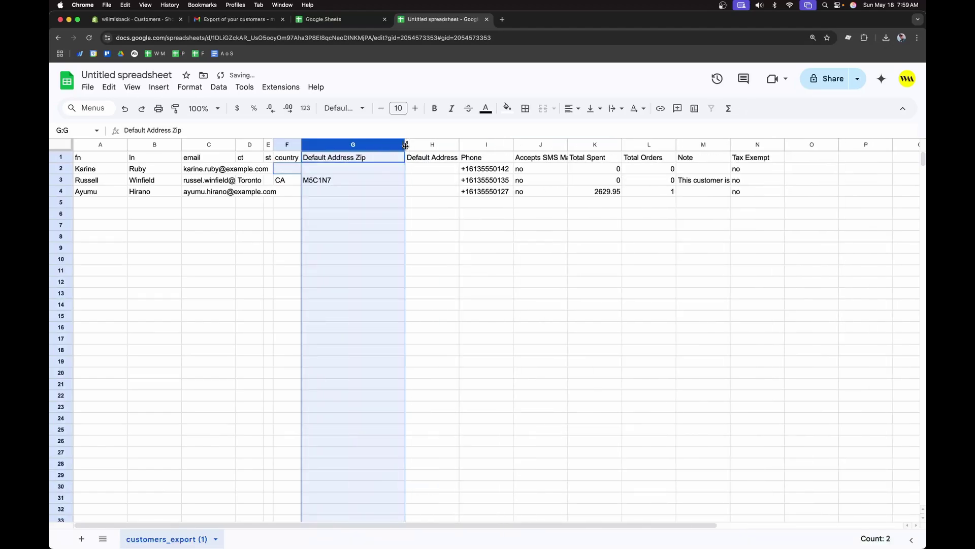
triple_click(363, 158)
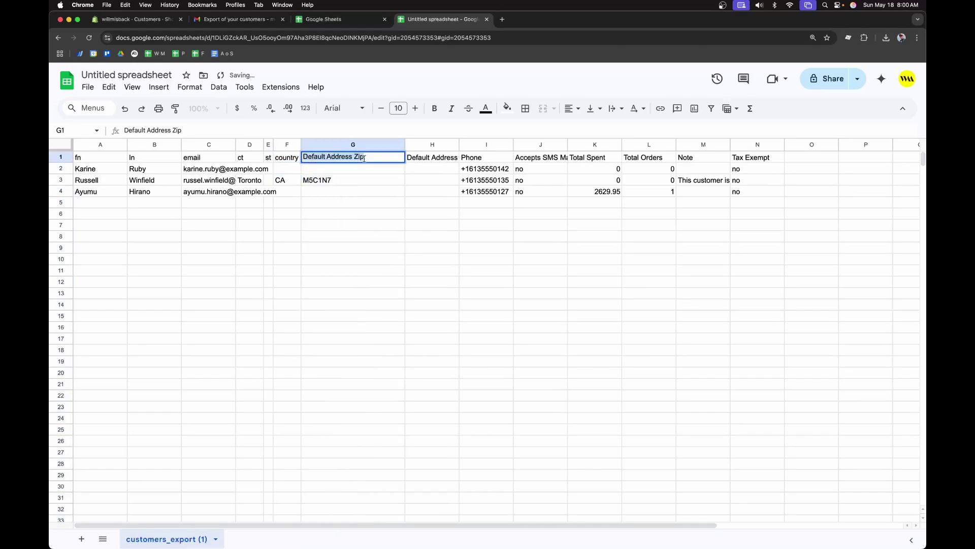
type("zip")
key("Return")
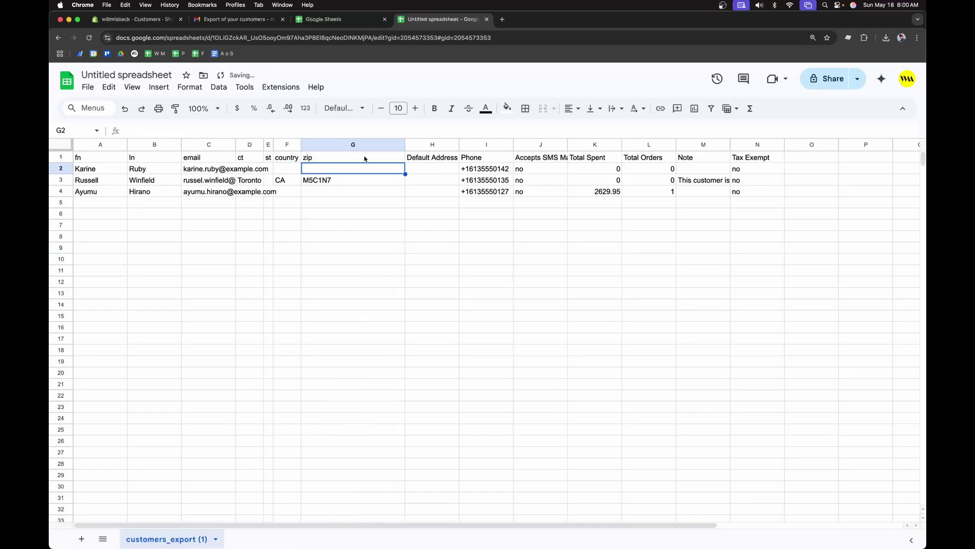
Delete the Default Address Phone column and rename the Phone header to 'phone'.
double_click(459, 145)
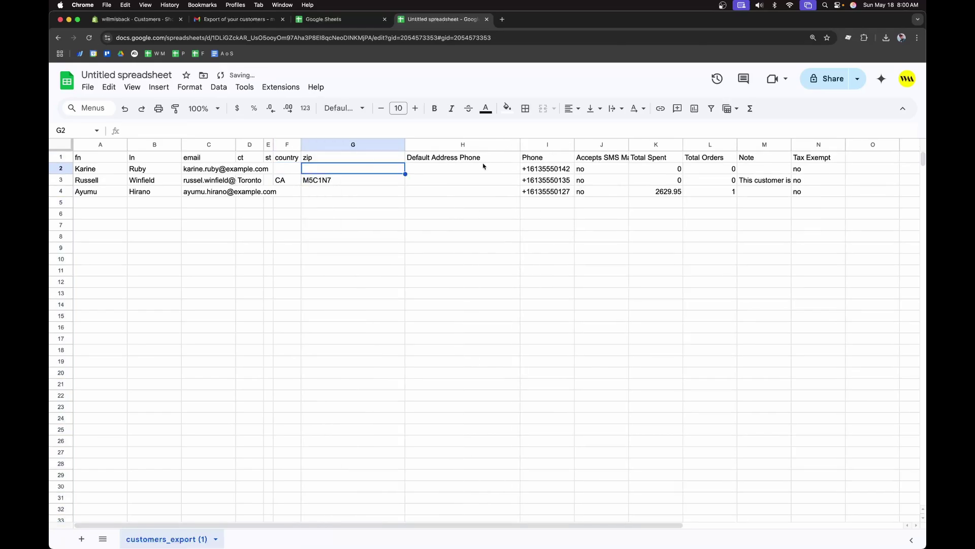
left_click_drag(574, 145, 646, 145)
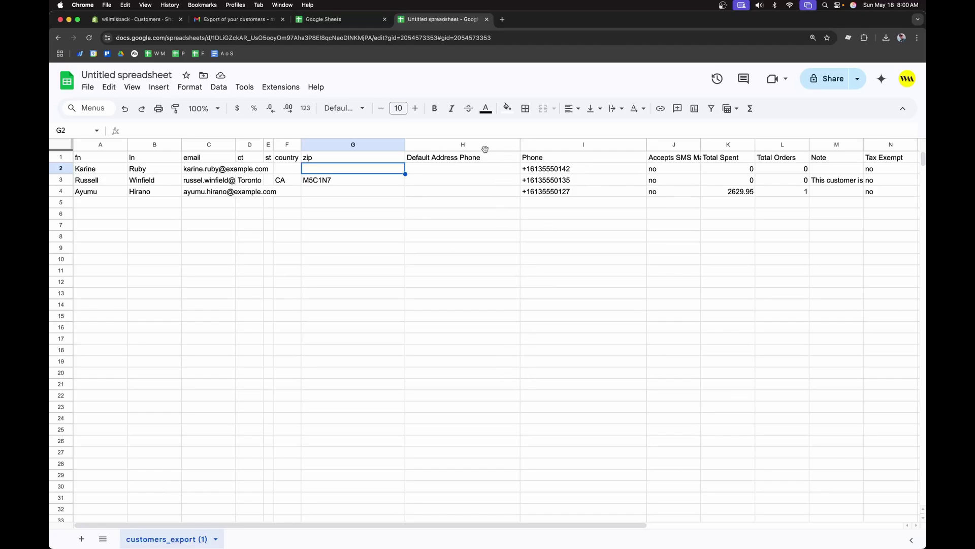
right_click(422, 145)
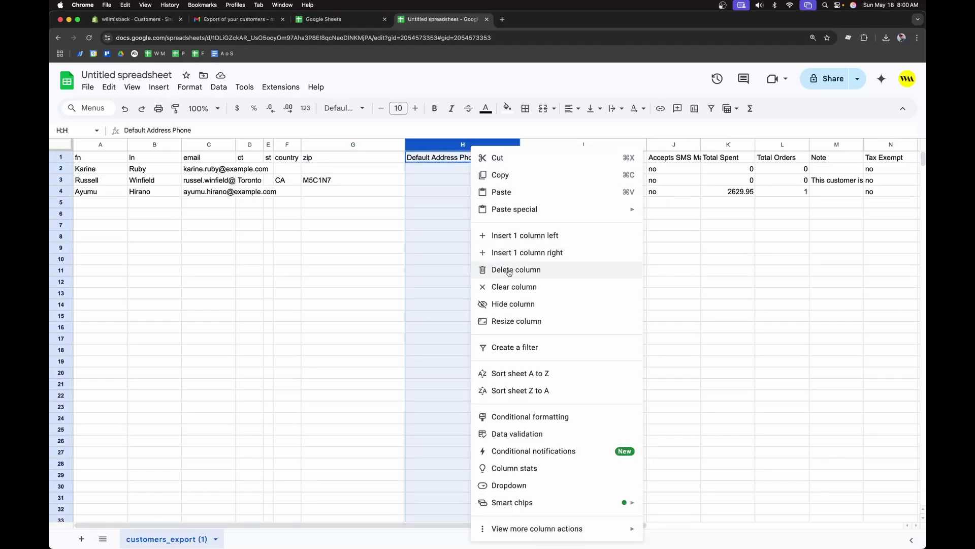
left_click(457, 270)
left_click(445, 158)
type("phone")
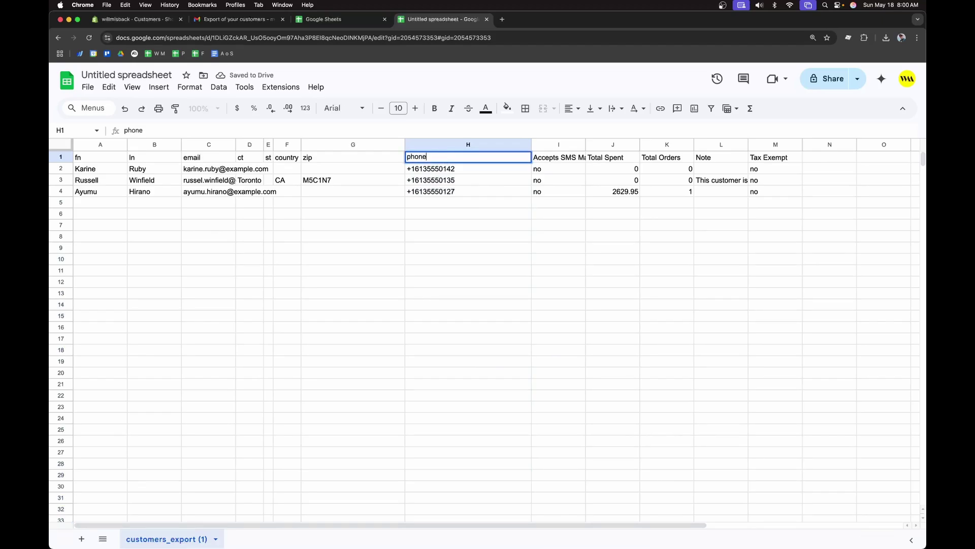
key("Return")
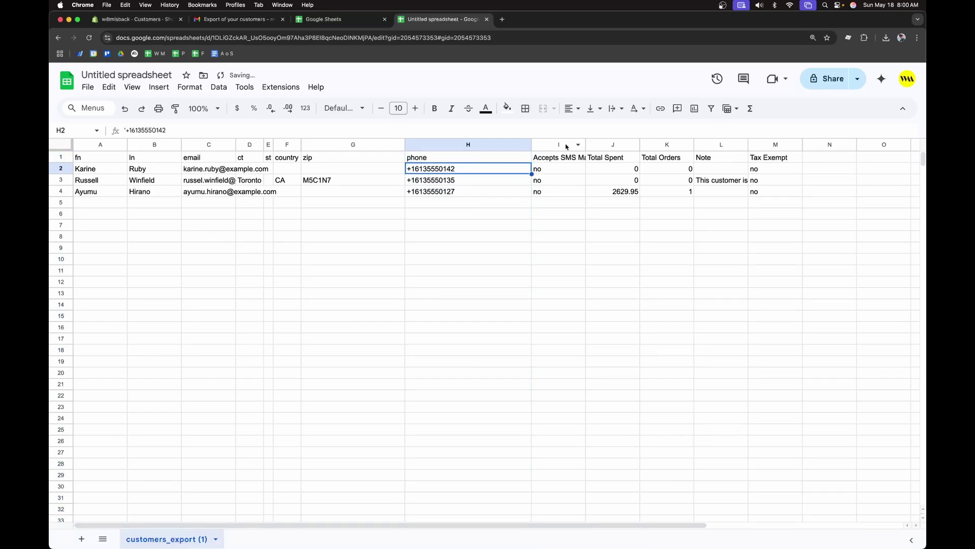
Delete the Accepts SMS Marketing column and rename the Total Spent header to 'value'.
left_click_drag(585, 145, 651, 145)
right_click(568, 146)
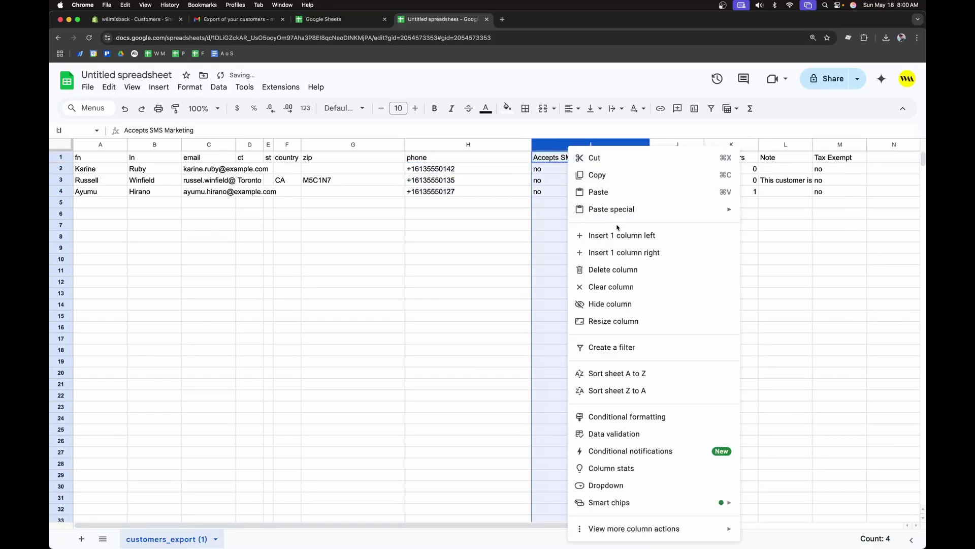
left_click(612, 270)
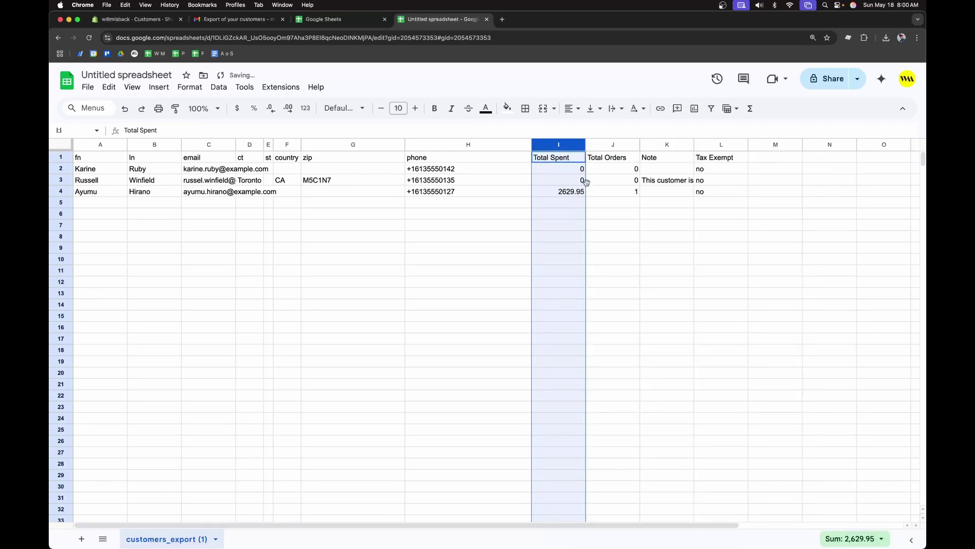
left_click(569, 158)
type("value")
key("Return")
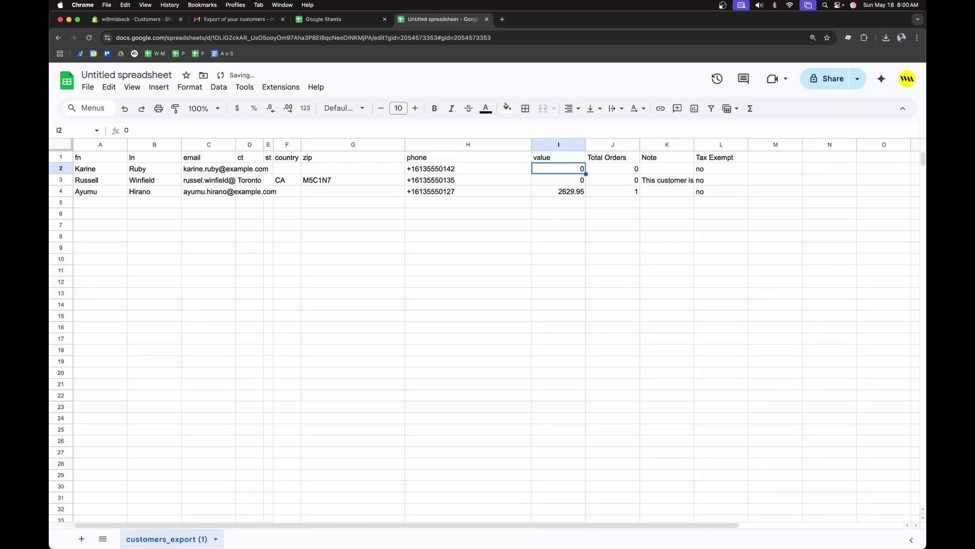
Delete the Total Orders, Note and Tax Exempt columns.
right_click(613, 145)
left_click(644, 267)
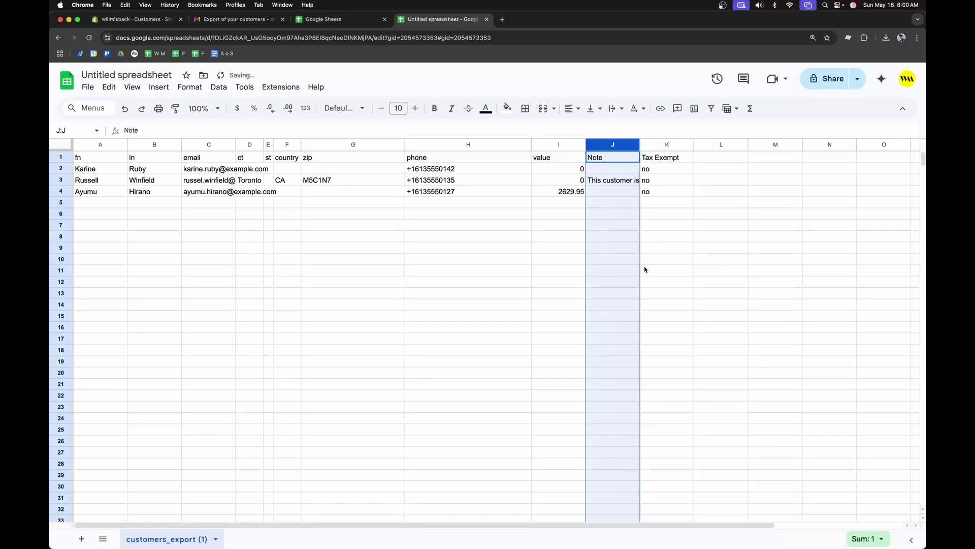
right_click(620, 146)
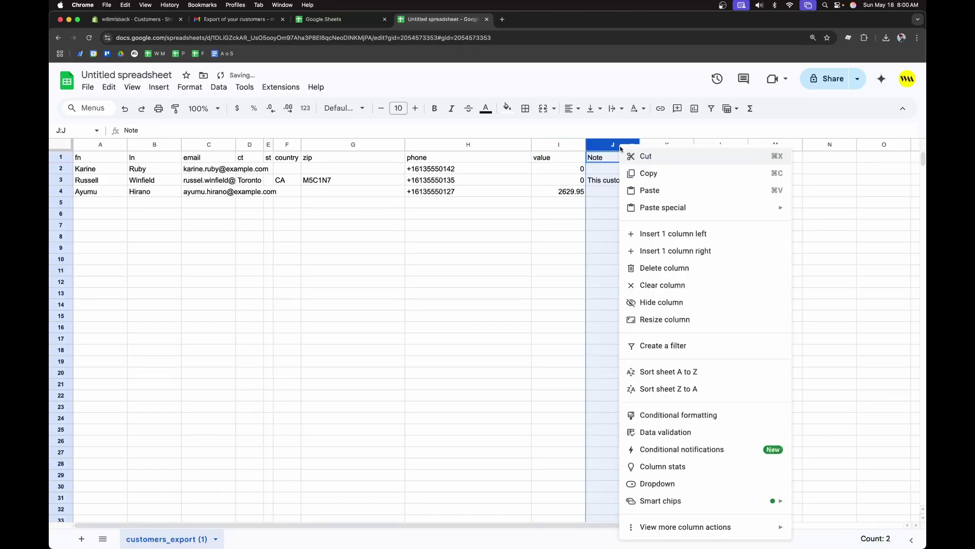
left_click(676, 268)
right_click(616, 145)
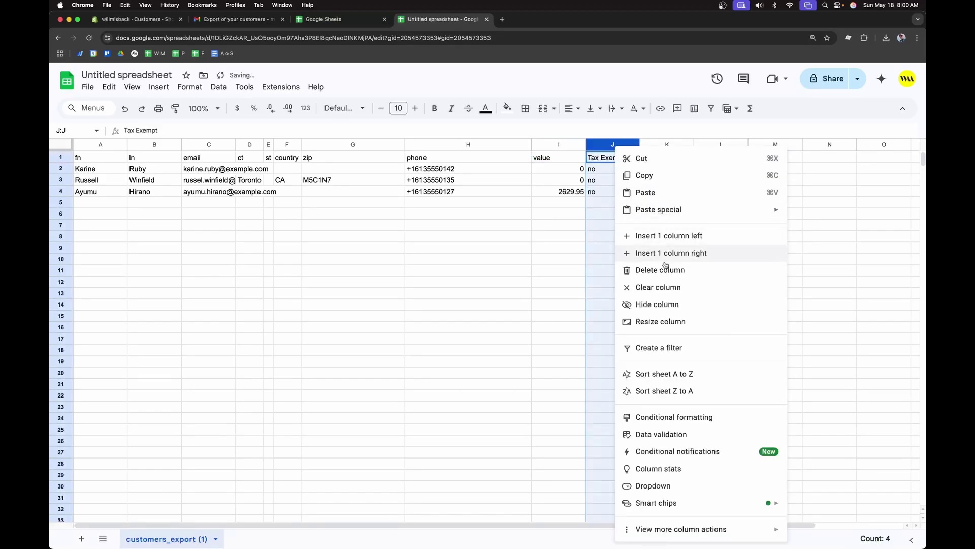
left_click(663, 271)
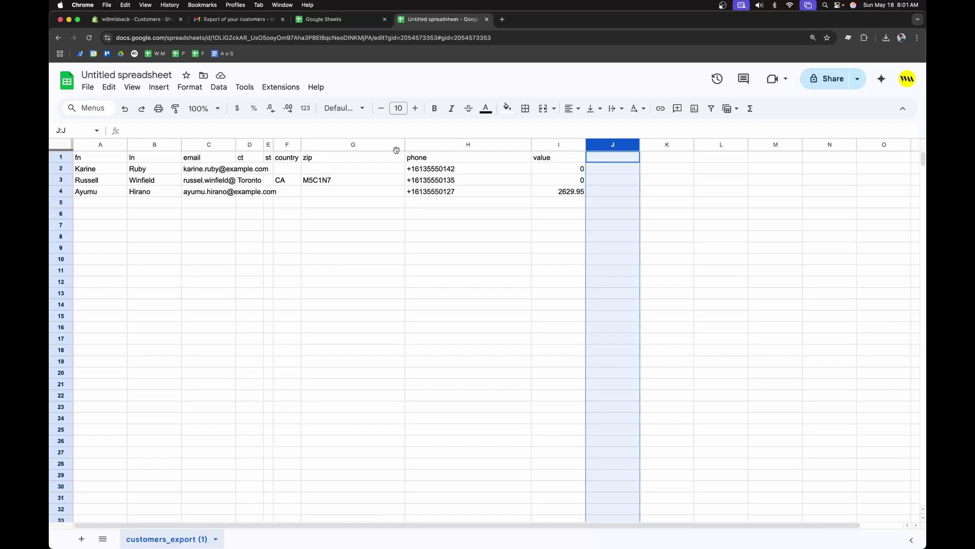
Rename the spreadsheet to 'Test Audience'.
left_click(567, 250)
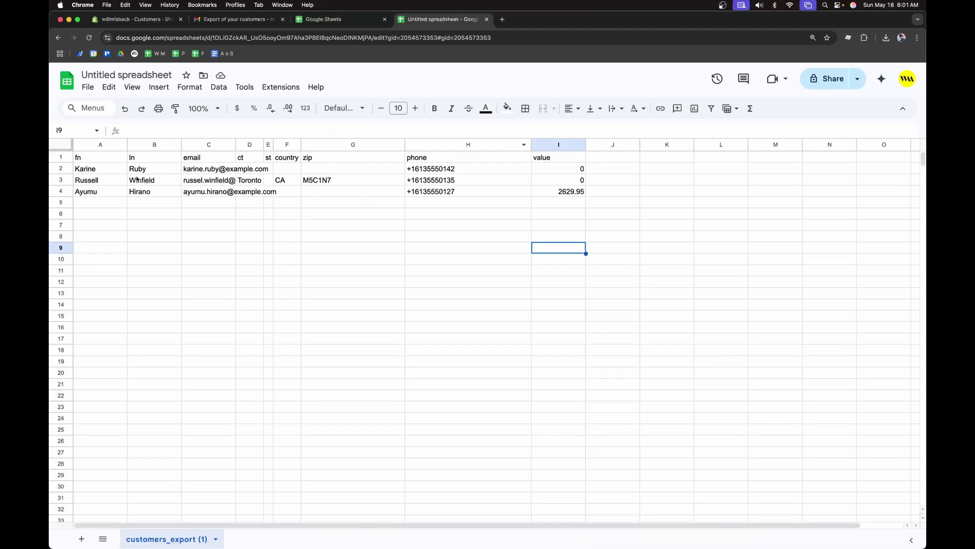
left_click(139, 75)
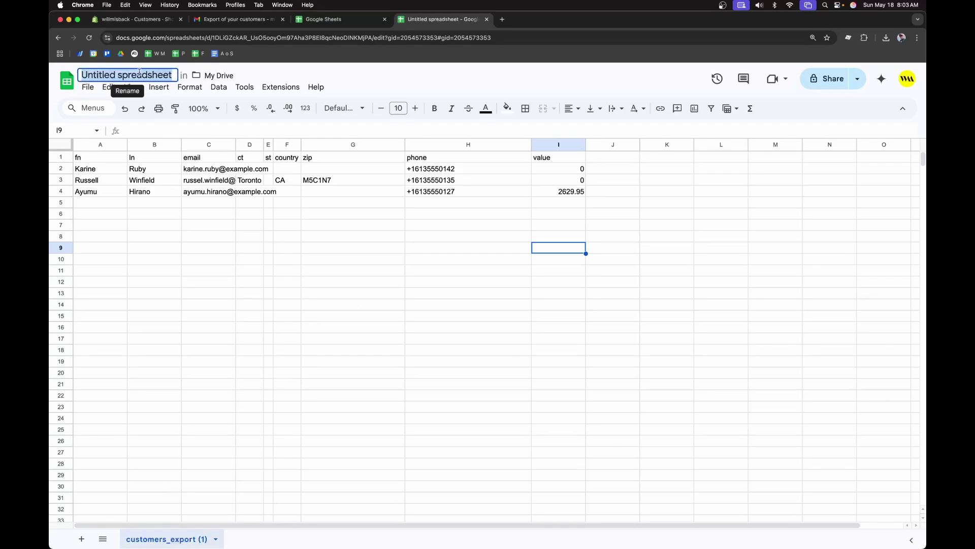
type("Test Audienc")
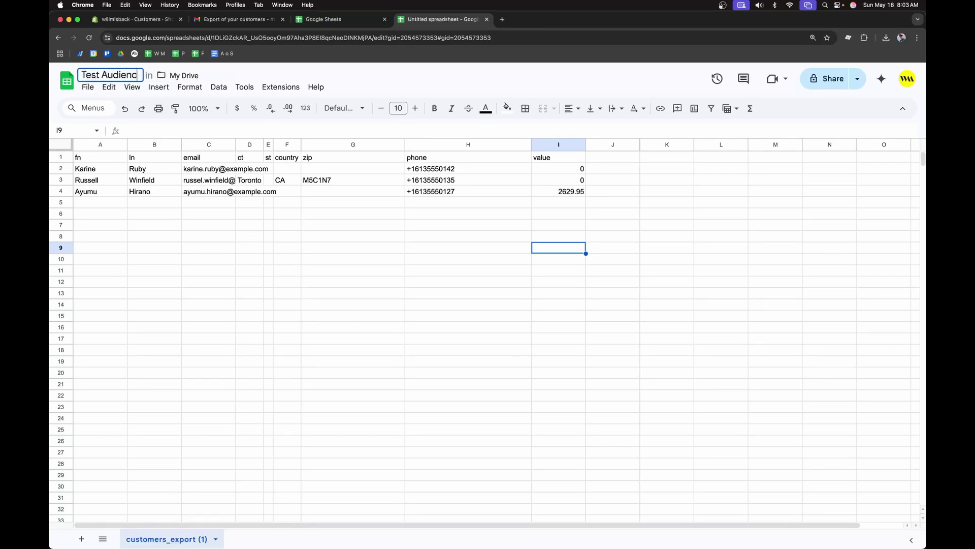
type("e")
key("Return")
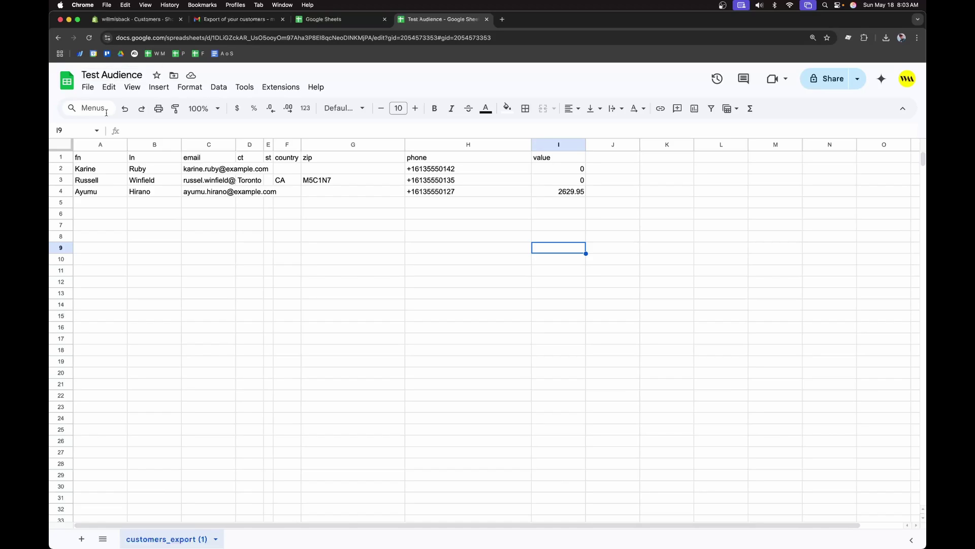
Download the sheet as a Comma Separated Values (.csv) file.
left_click(88, 87)
mouse_move(106, 215)
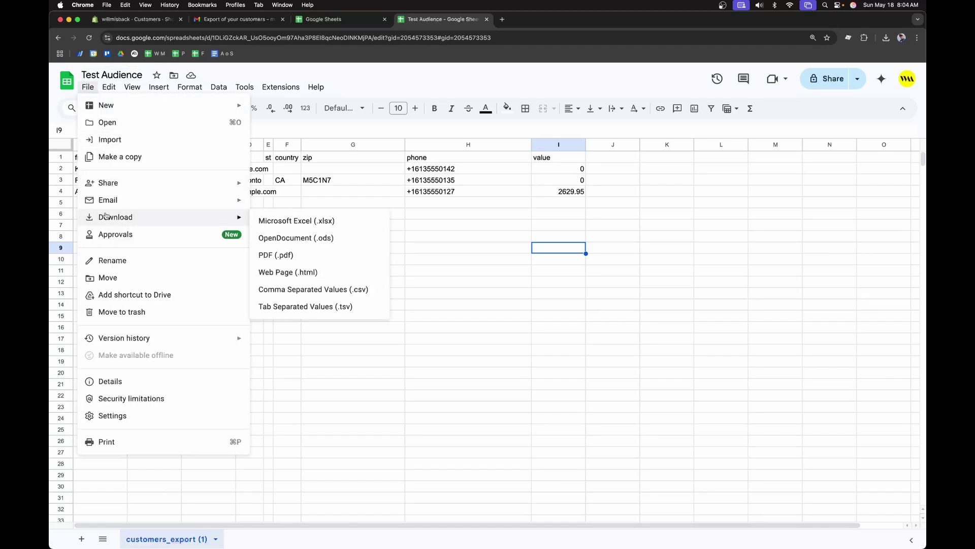
left_click(324, 290)
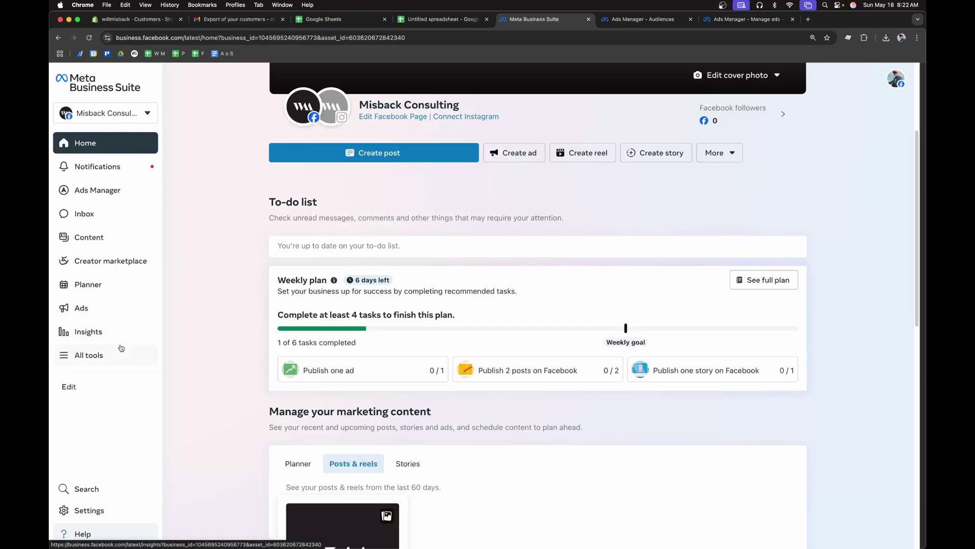
Open All tools in the Business Suite sidebar to reach Audiences.
left_click(99, 357)
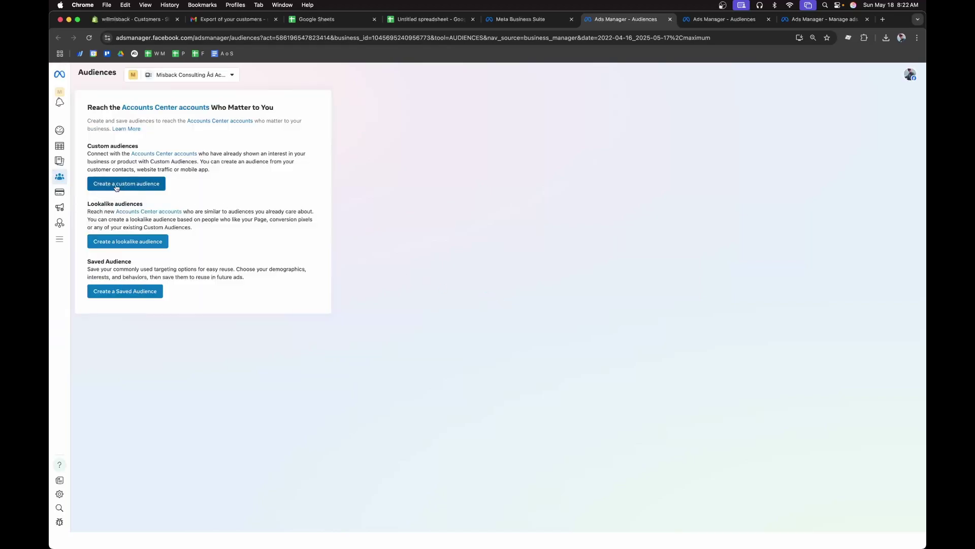
Start a custom audience from a customer list and move past the formatting guidelines.
left_click(136, 185)
left_click(495, 206)
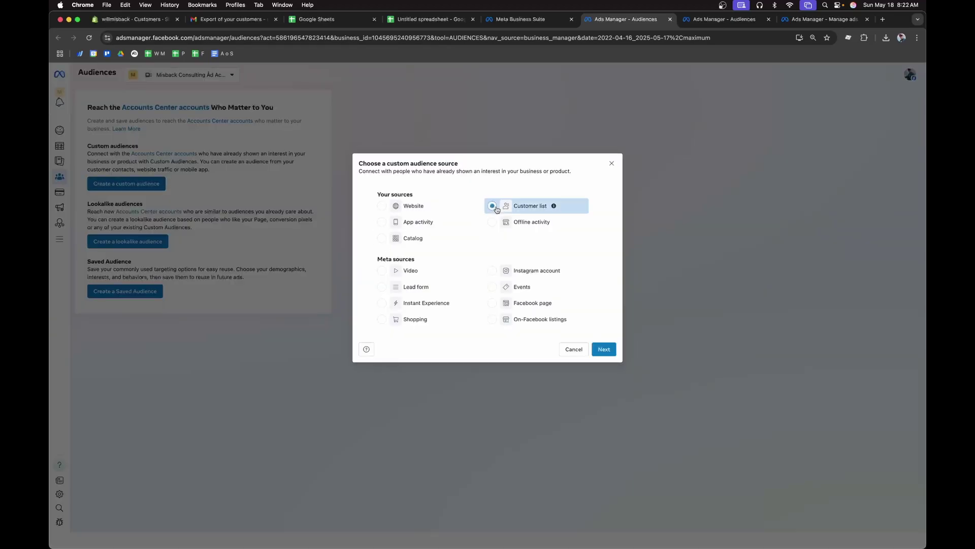
left_click(604, 350)
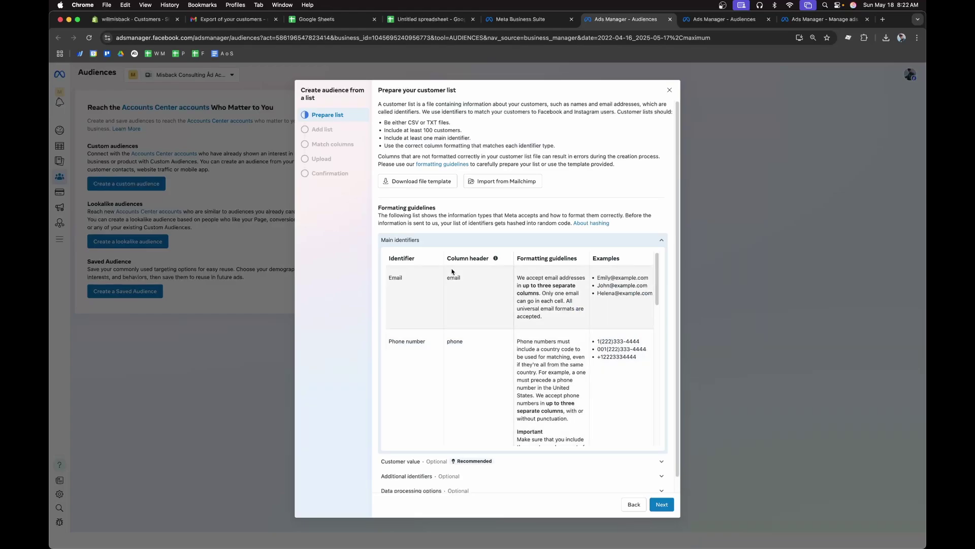
scroll(483, 310, "down", 10)
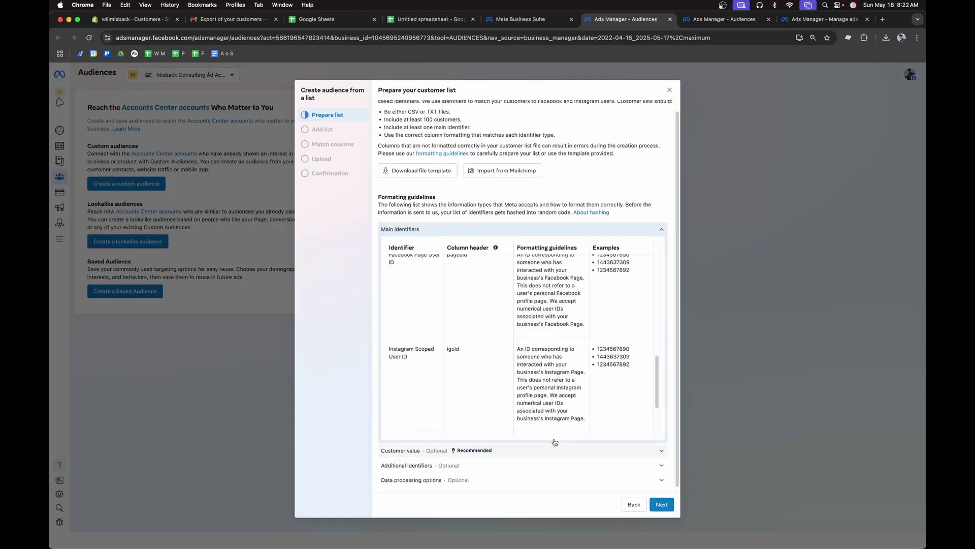
left_click(529, 450)
left_click(662, 504)
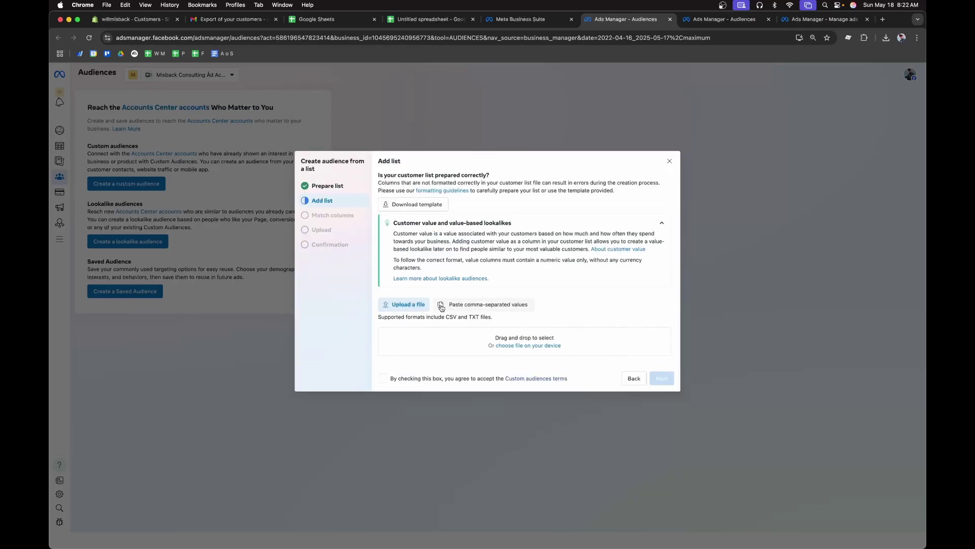
Upload the Test Audience CSV, use 'value' as customer value, and name and describe it 'Test Audience'.
left_click(459, 346)
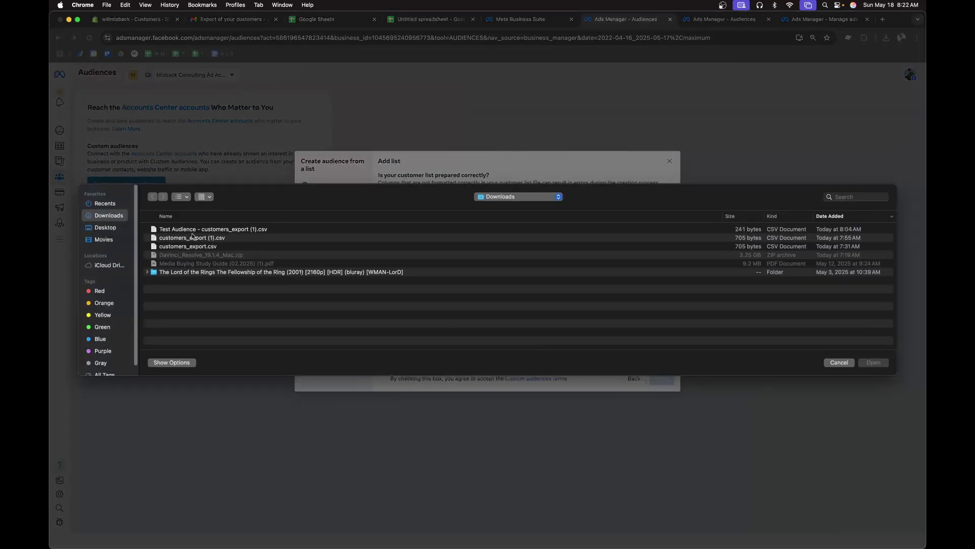
double_click(193, 230)
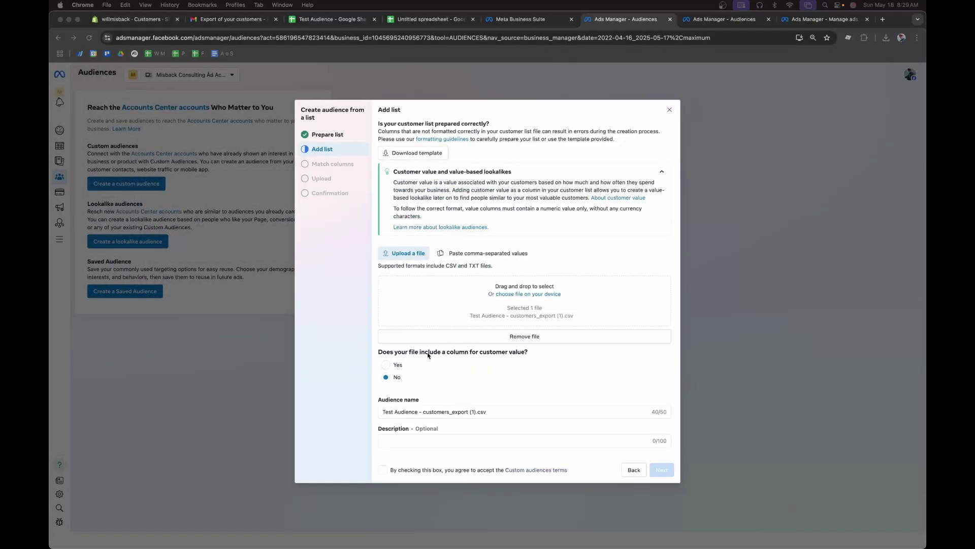
left_click(385, 364)
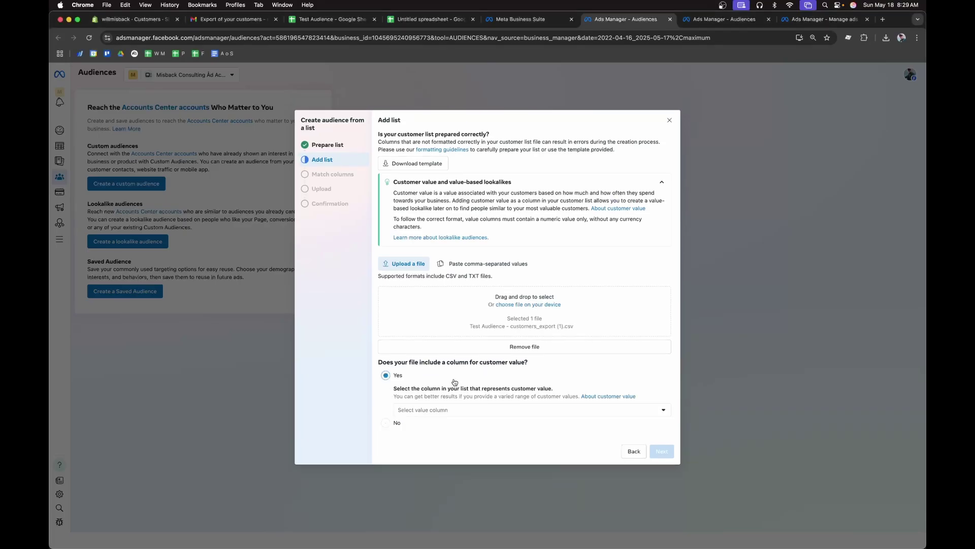
left_click(439, 410)
left_click(424, 428)
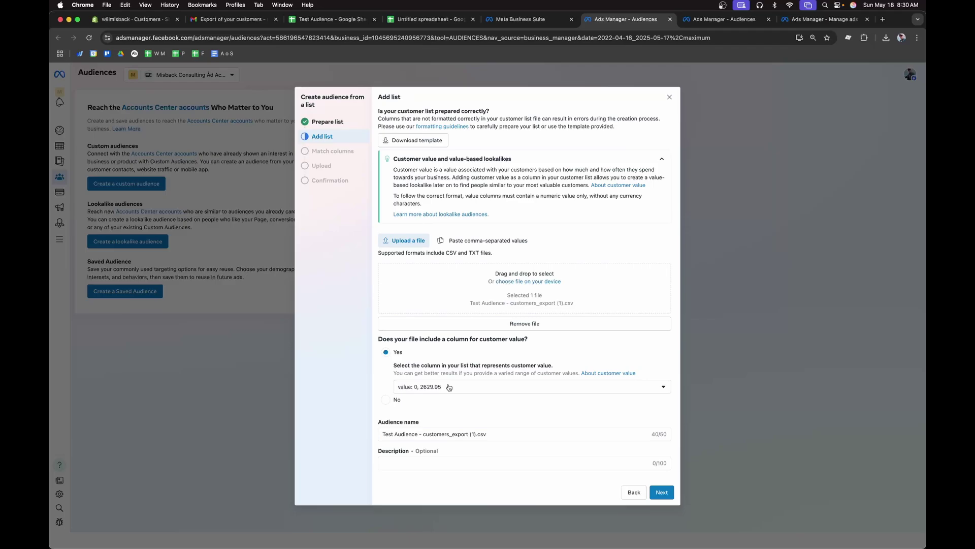
left_click_drag(417, 434, 566, 441)
key("BackSpace")
left_click(483, 463)
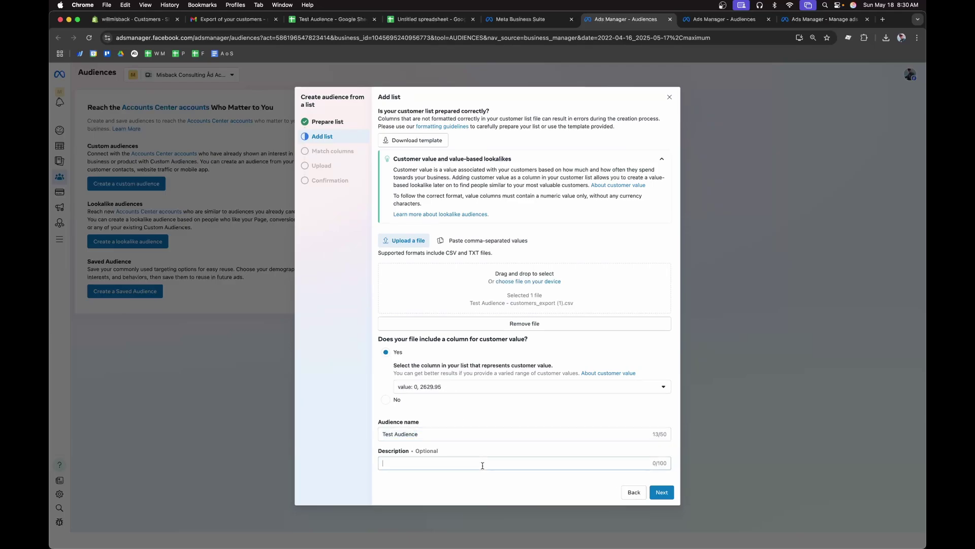
type("Test Audience")
Review the 8 mapped columns and the 1 needing action, then import and create the audience.
left_click(662, 493)
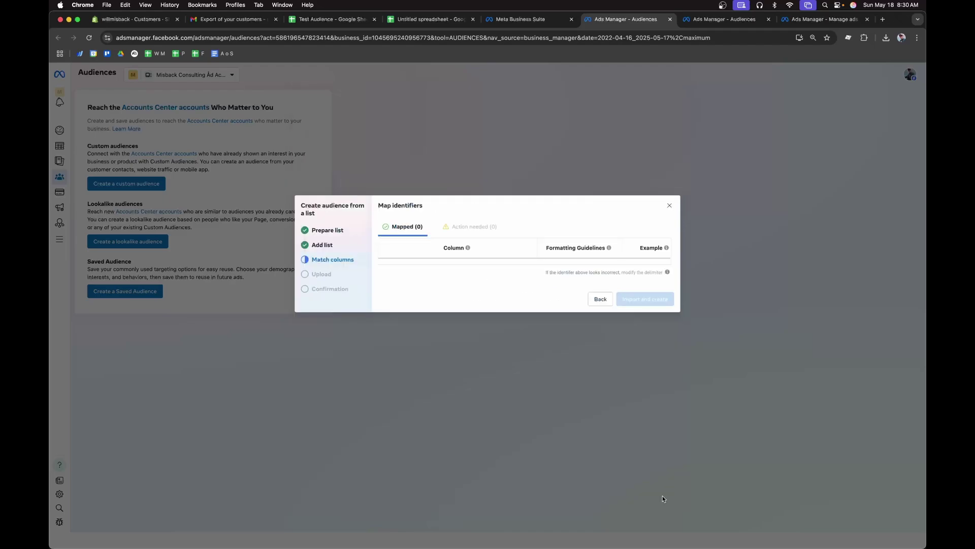
left_click(448, 140)
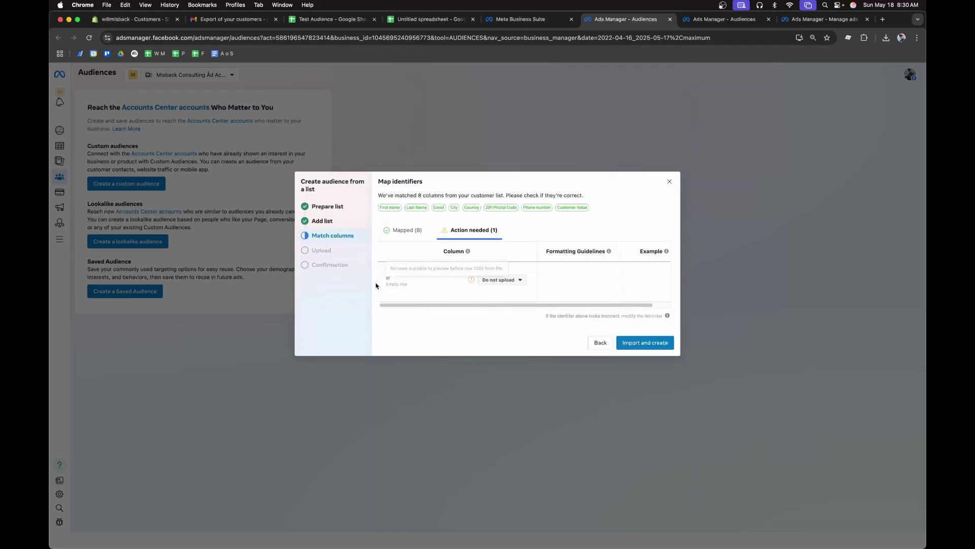
left_click(406, 235)
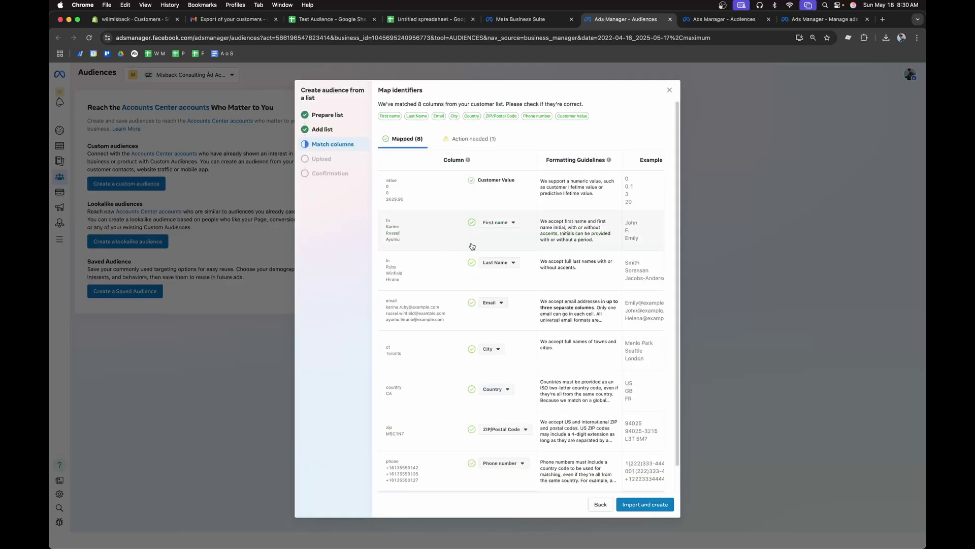
left_click(448, 140)
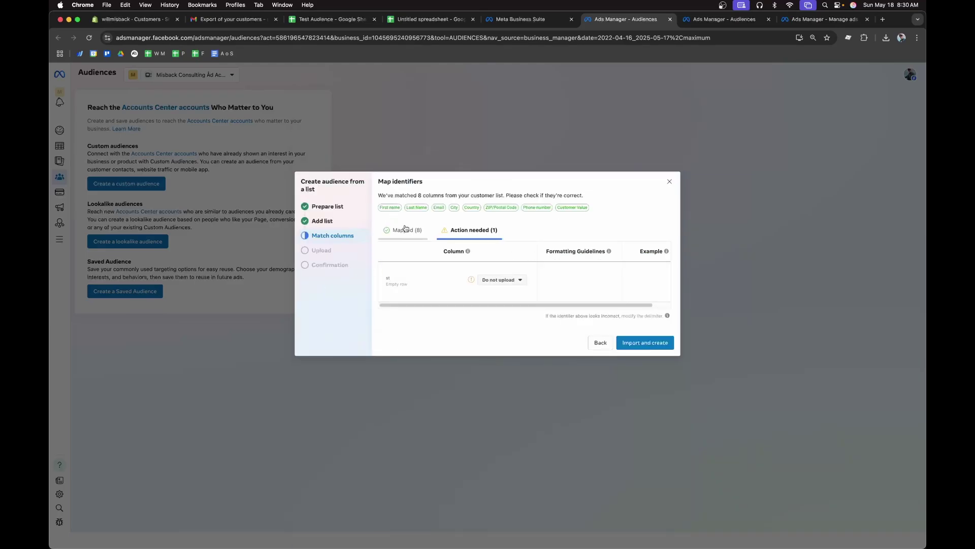
left_click(403, 230)
scroll(449, 333, "down", 1)
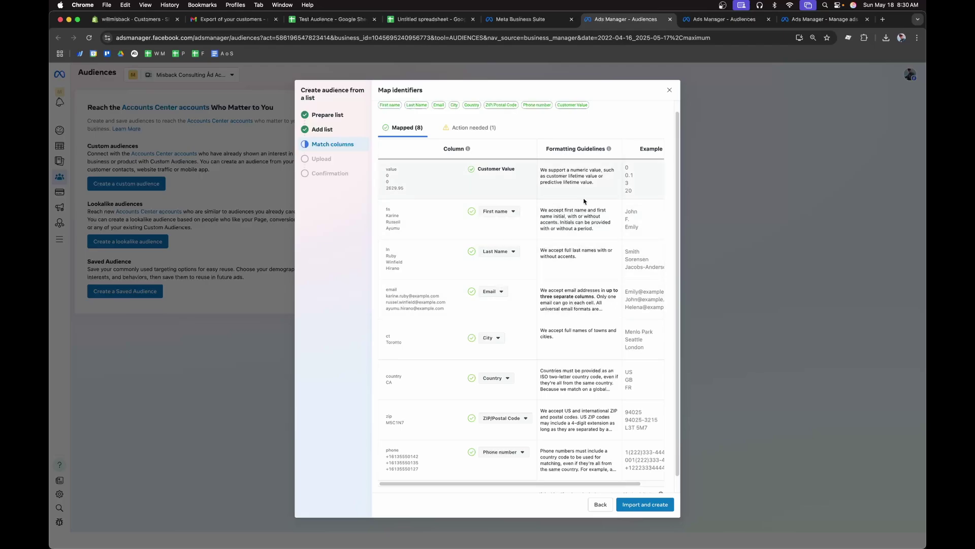
scroll(440, 389, "down", 1)
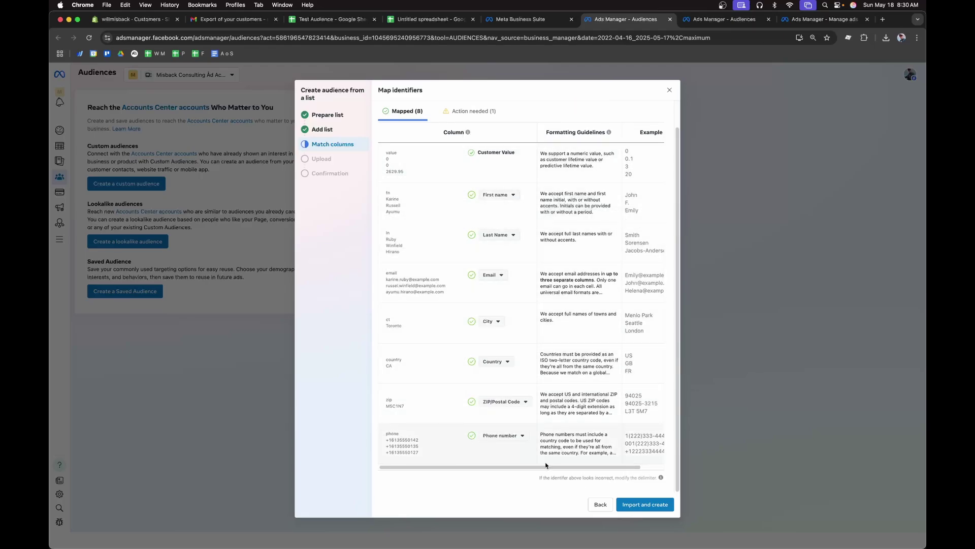
left_click(638, 508)
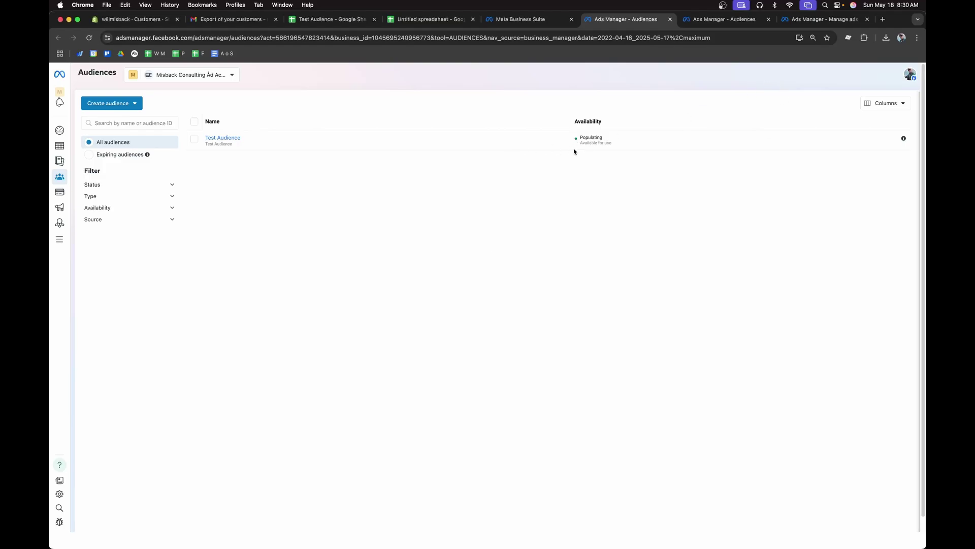
Dismiss the customer list tip and begin creating a lookalike audience.
left_click(192, 139)
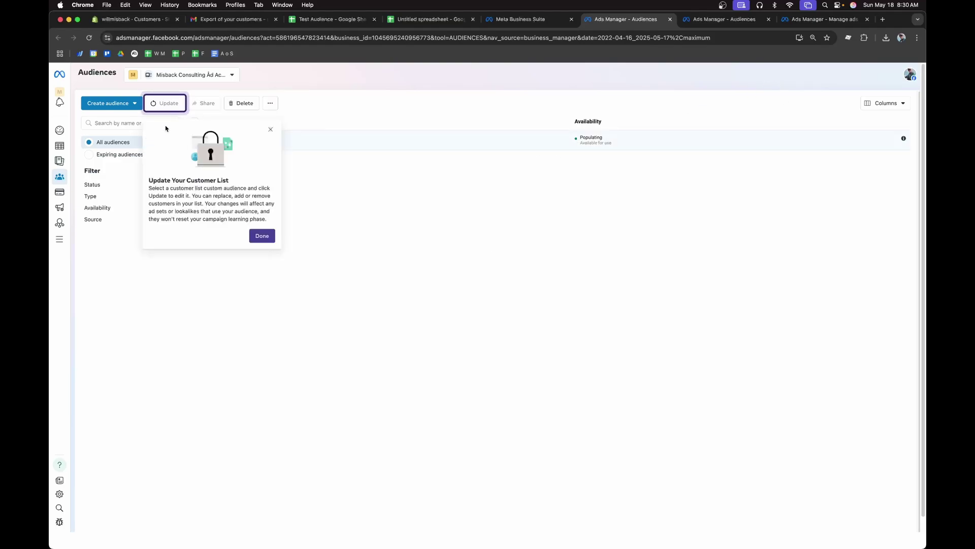
left_click(270, 129)
left_click(109, 103)
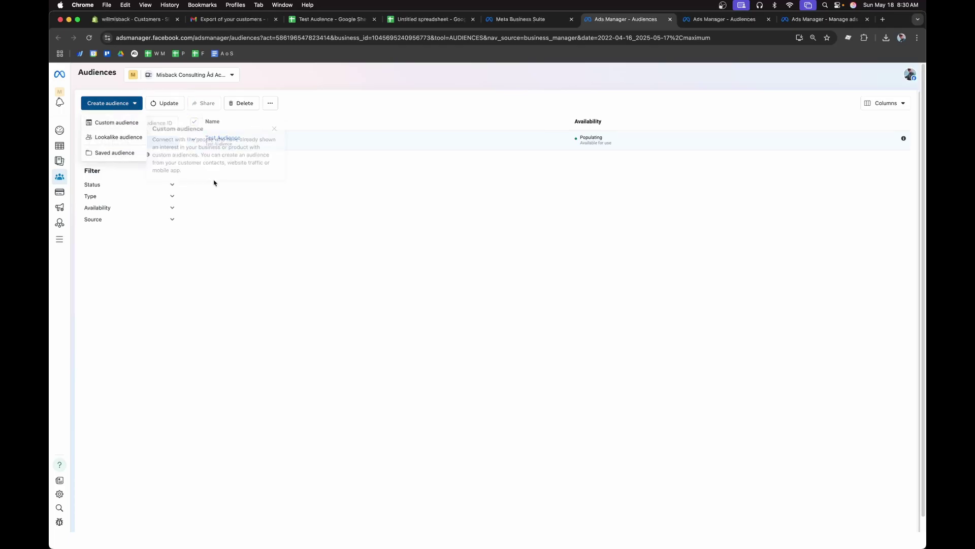
left_click(122, 138)
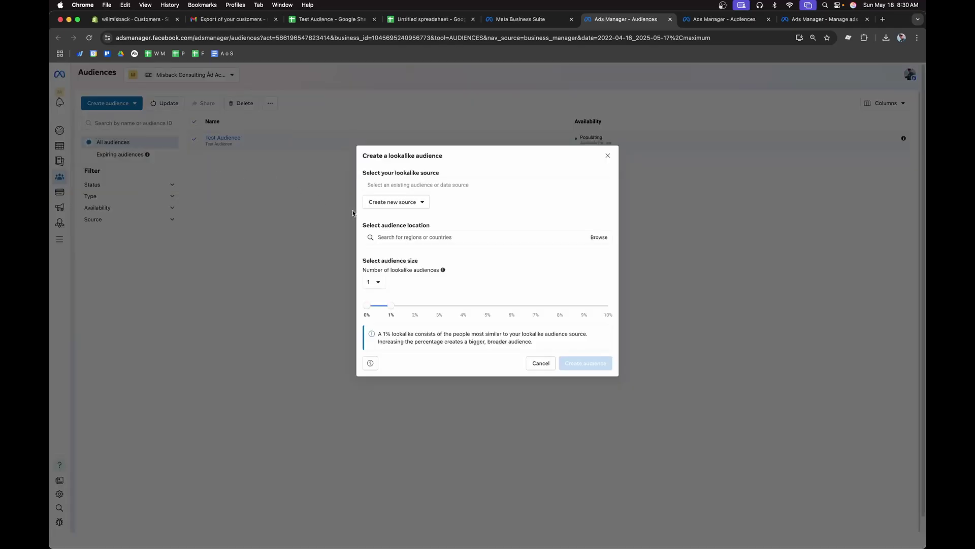
Create three United States lookalikes of Test Audience (1%, 1–2%, 2–3%).
left_click(390, 185)
type("test")
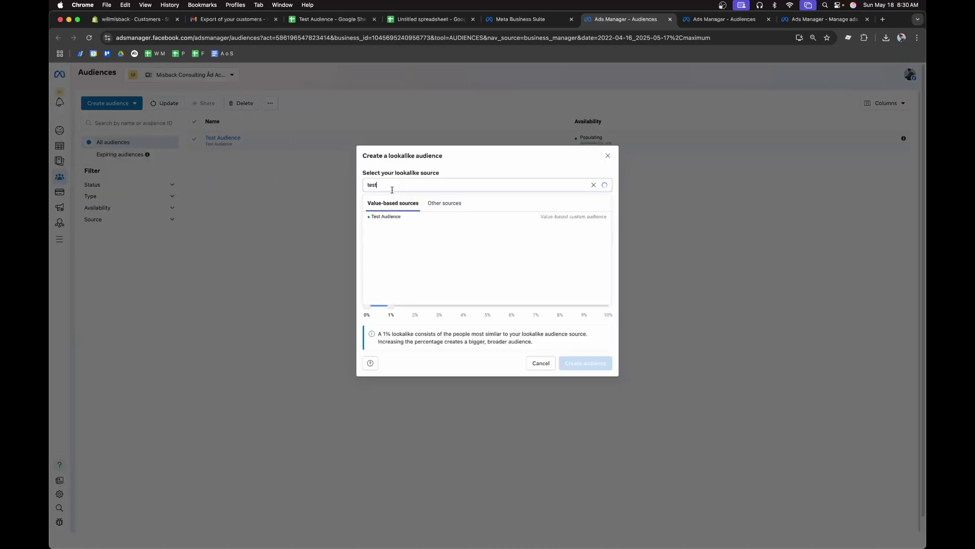
left_click(388, 220)
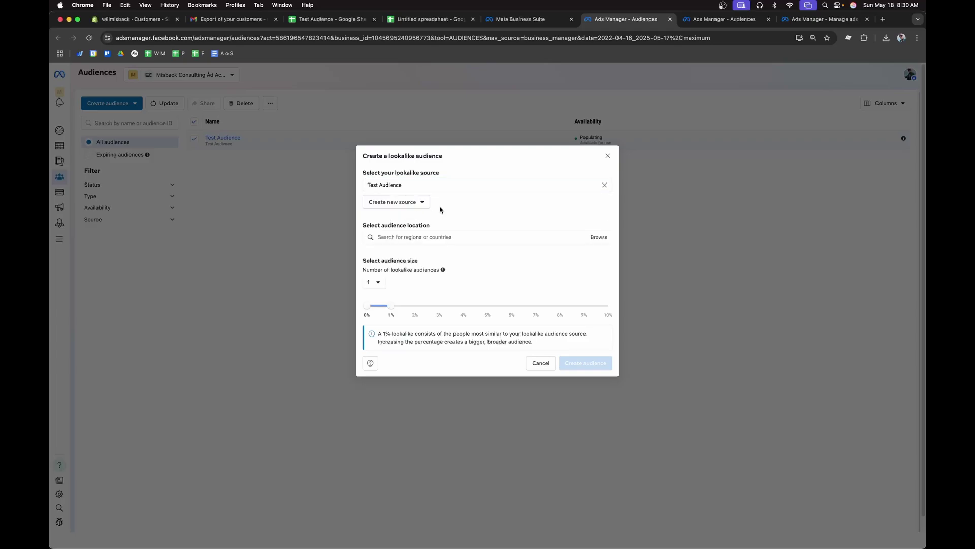
left_click(407, 237)
type("United")
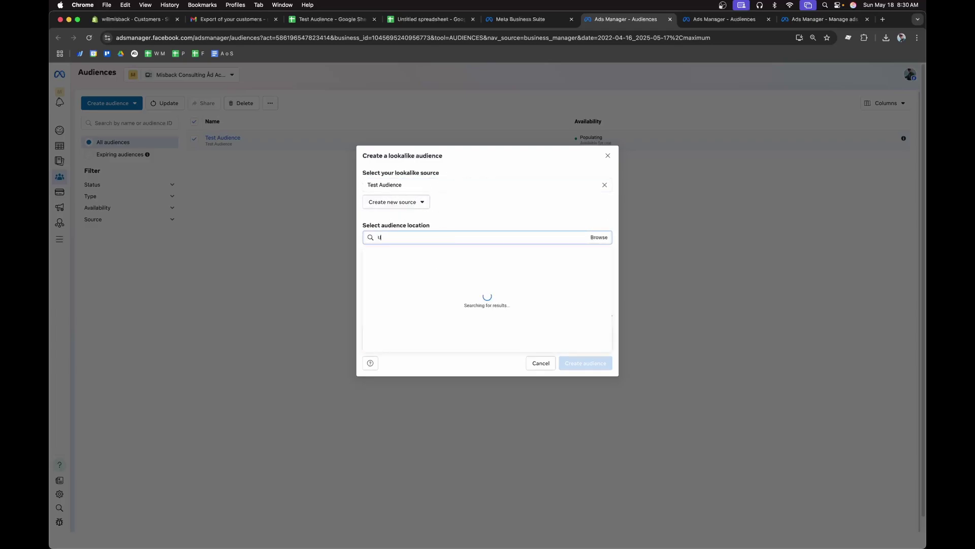
left_click(406, 280)
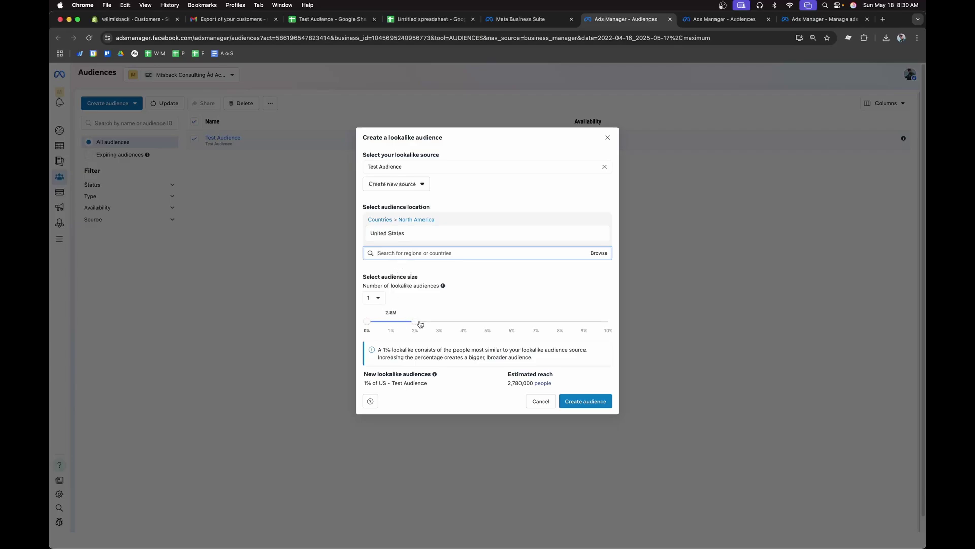
left_click(374, 298)
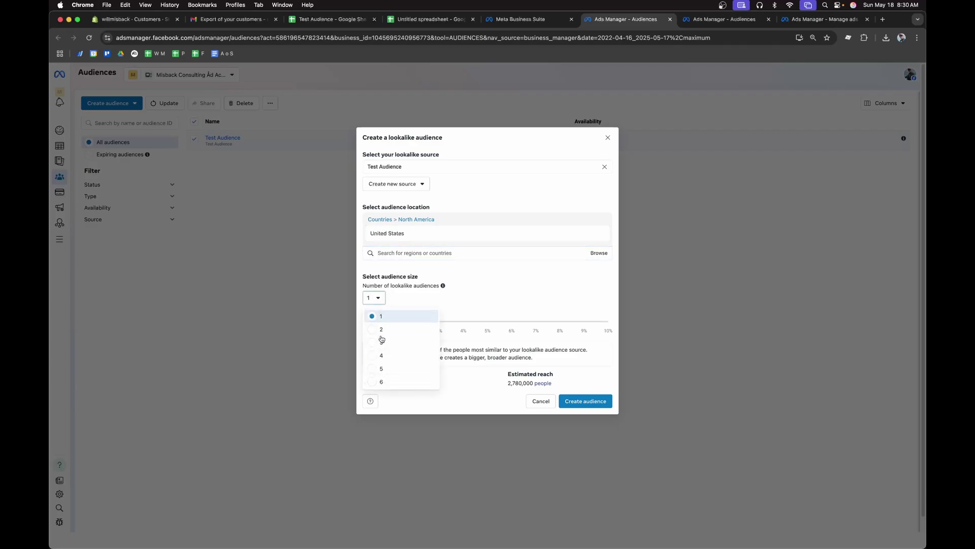
left_click(382, 340)
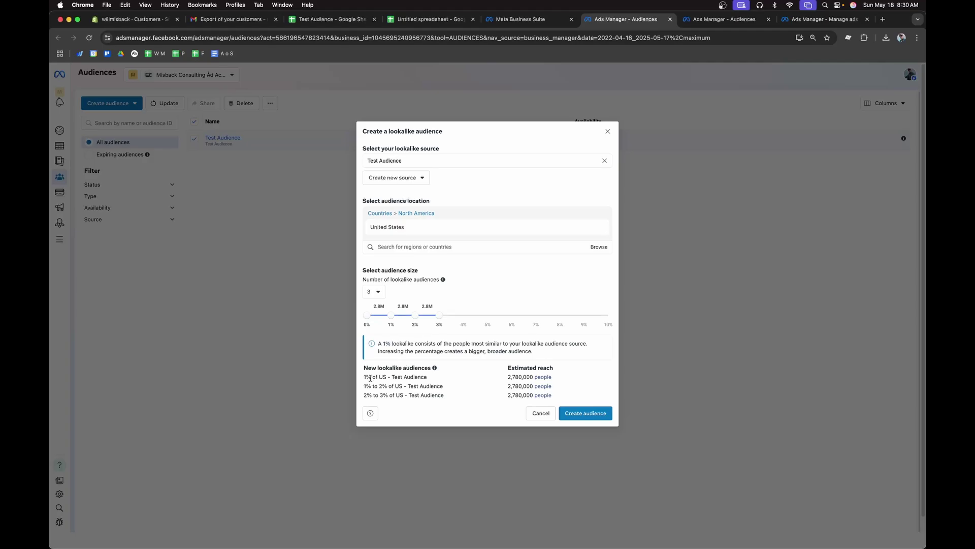
left_click(579, 416)
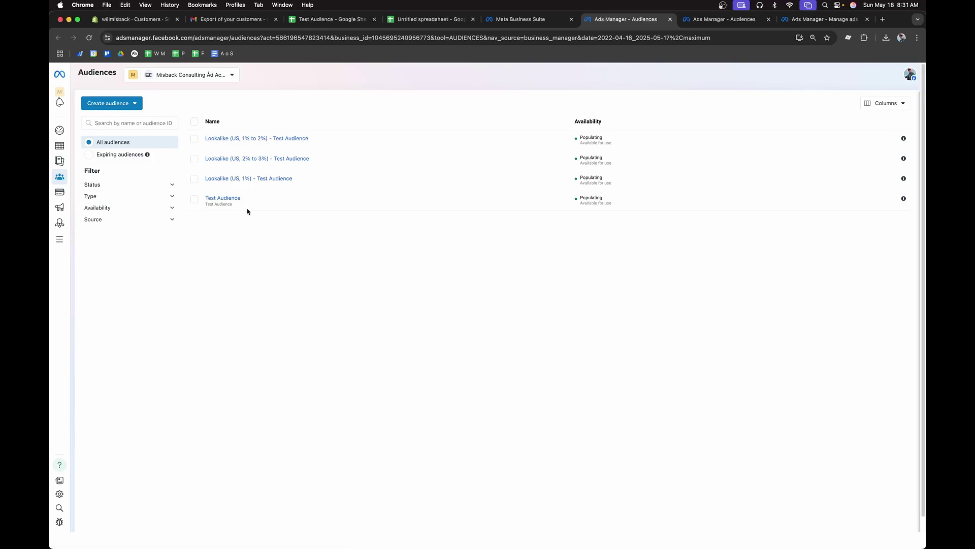
mouse_move(234, 205)
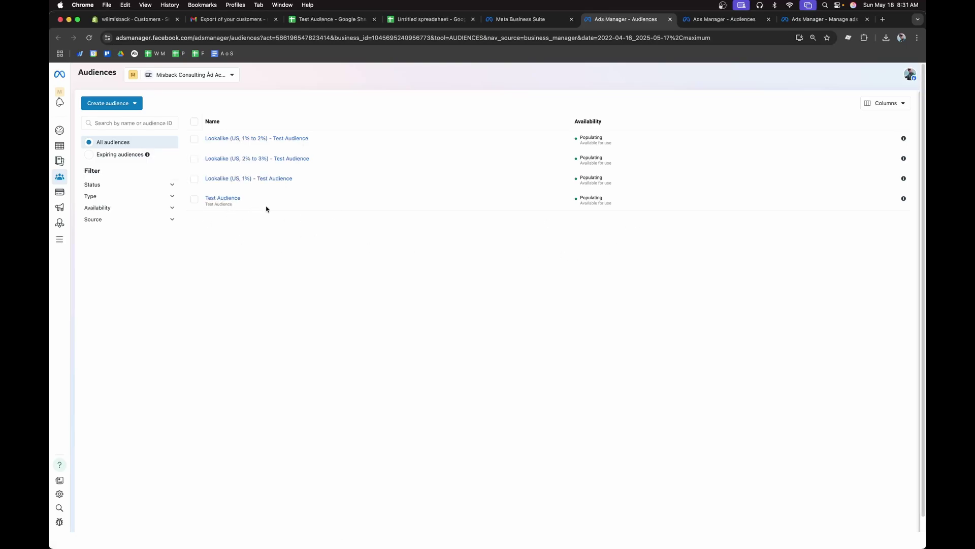